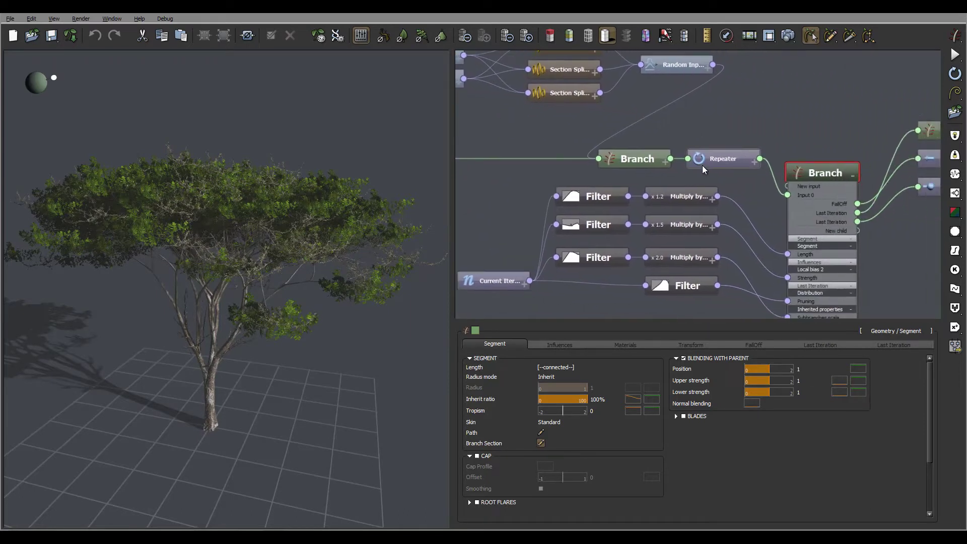
Examine the tree from several angles, follow the node graph to its end, and open the Billboard node's material settings.
{"action": "scroll", "coordinate": [662, 173], "scroll_direction": "down", "scroll_amount": 5}
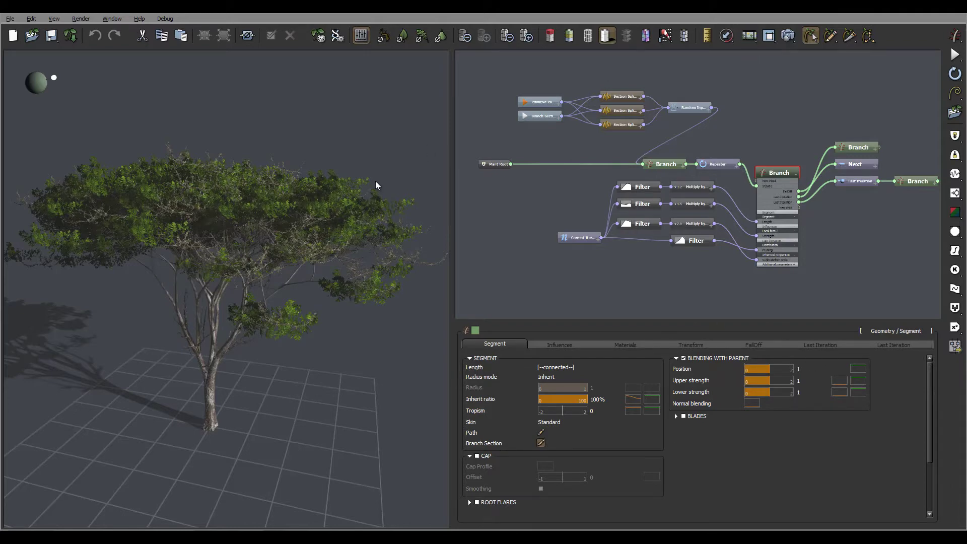
{"action": "left_click_drag", "start_coordinate": [341, 234], "coordinate": [291, 236]}
{"action": "left_click_drag", "start_coordinate": [315, 198], "coordinate": [322, 267]}
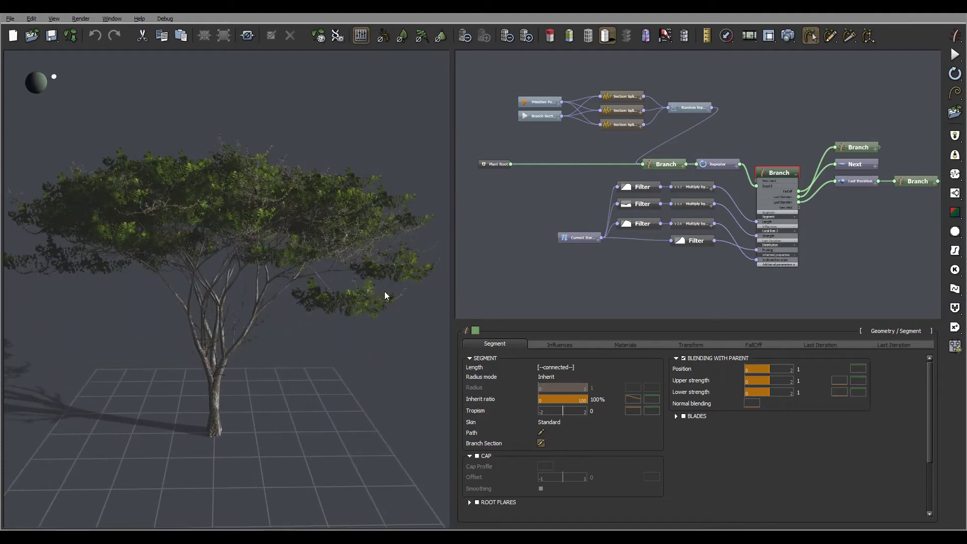
{"action": "mouse_move", "coordinate": [384, 295]}
{"action": "left_mouse_down"}
{"action": "mouse_move", "coordinate": [365, 257]}
{"action": "mouse_move", "coordinate": [368, 337]}
{"action": "mouse_move", "coordinate": [329, 309]}
{"action": "mouse_move", "coordinate": [323, 267]}
{"action": "mouse_move", "coordinate": [380, 264]}
{"action": "mouse_move", "coordinate": [389, 302]}
{"action": "left_mouse_up"}
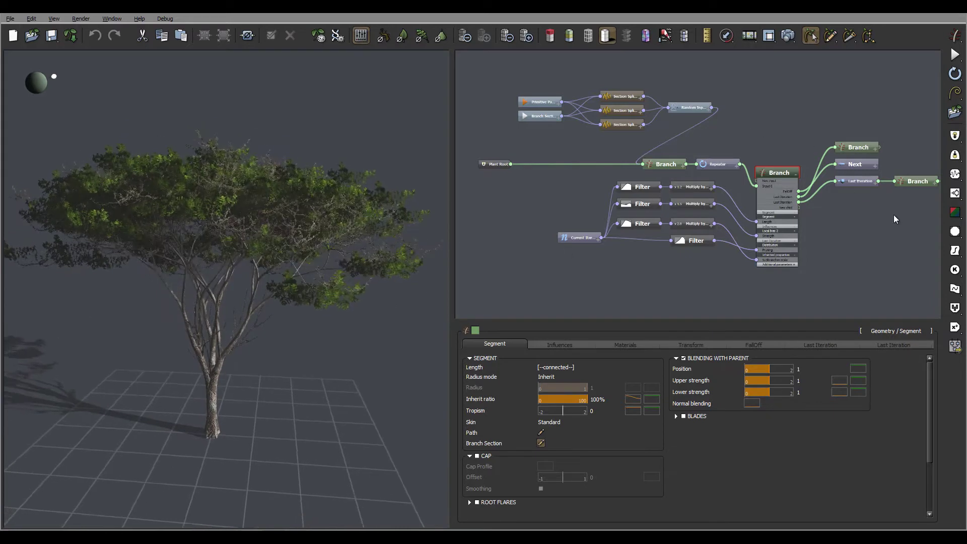
{"action": "middle_click_drag", "start_coordinate": [893, 215], "coordinate": [794, 214]}
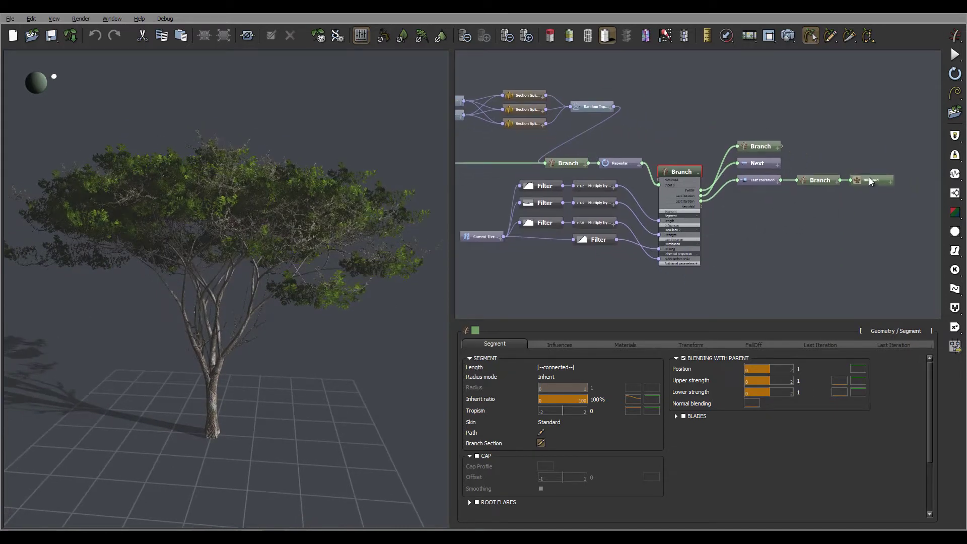
{"action": "left_click", "coordinate": [869, 179]}
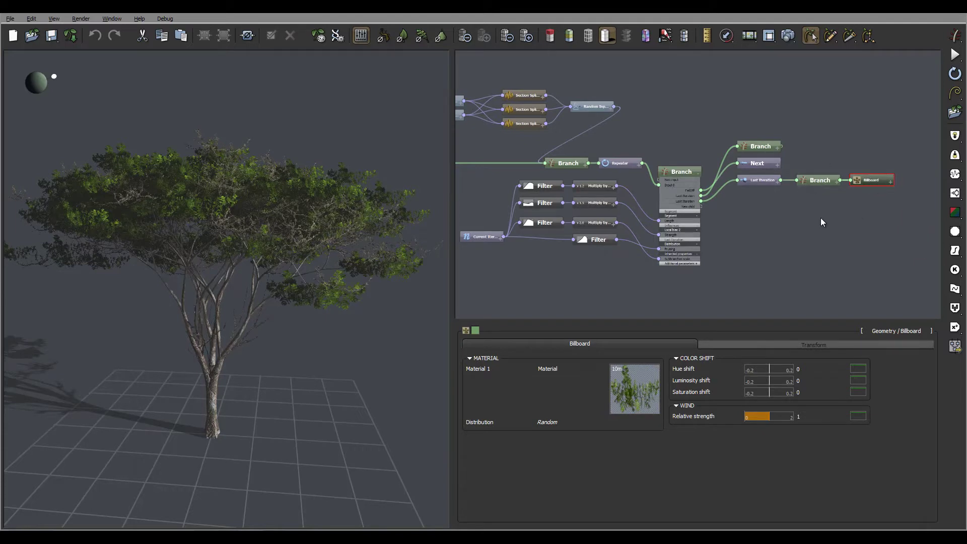
{"action": "middle_click_drag", "start_coordinate": [820, 217], "coordinate": [750, 232]}
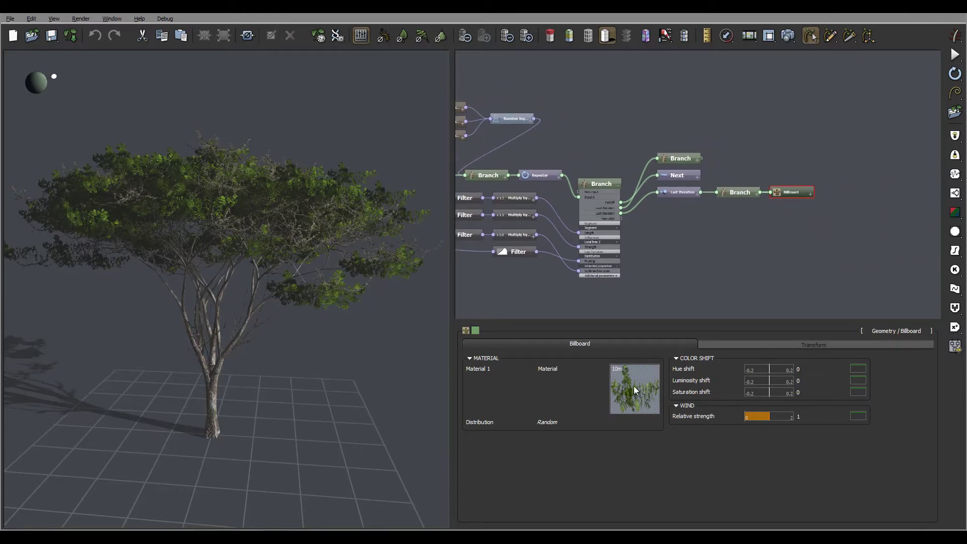
{"action": "middle_click_drag", "start_coordinate": [657, 249], "coordinate": [767, 258]}
{"action": "middle_click_drag", "start_coordinate": [657, 136], "coordinate": [715, 142]}
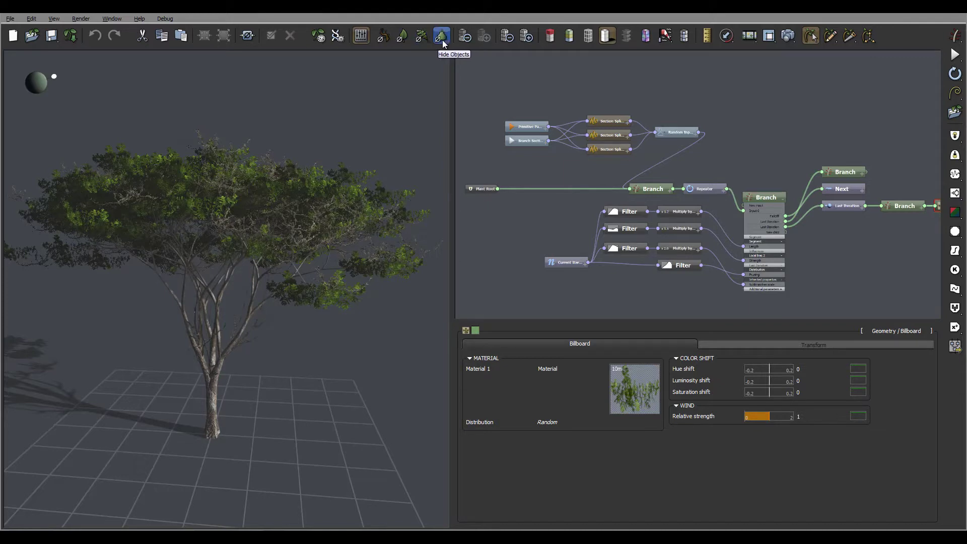
Temporarily hide the billboards to inspect the bare branches, and toggle the visibility of the blades.
{"action": "left_click", "coordinate": [402, 36]}
{"action": "mouse_move", "coordinate": [346, 164]}
{"action": "left_mouse_down"}
{"action": "mouse_move", "coordinate": [331, 215]}
{"action": "mouse_move", "coordinate": [340, 146]}
{"action": "mouse_move", "coordinate": [399, 144]}
{"action": "mouse_move", "coordinate": [371, 145]}
{"action": "mouse_move", "coordinate": [338, 167]}
{"action": "left_mouse_up"}
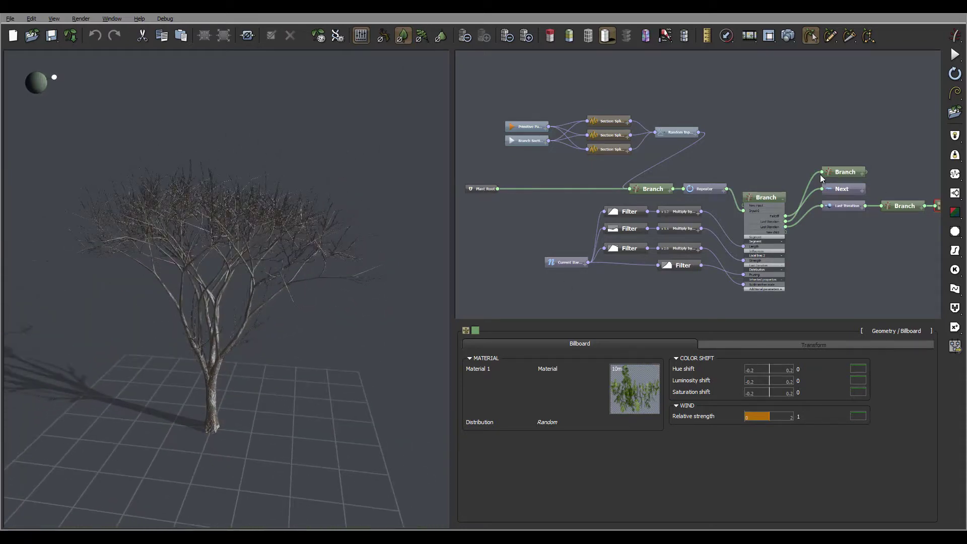
{"action": "left_click", "coordinate": [403, 37]}
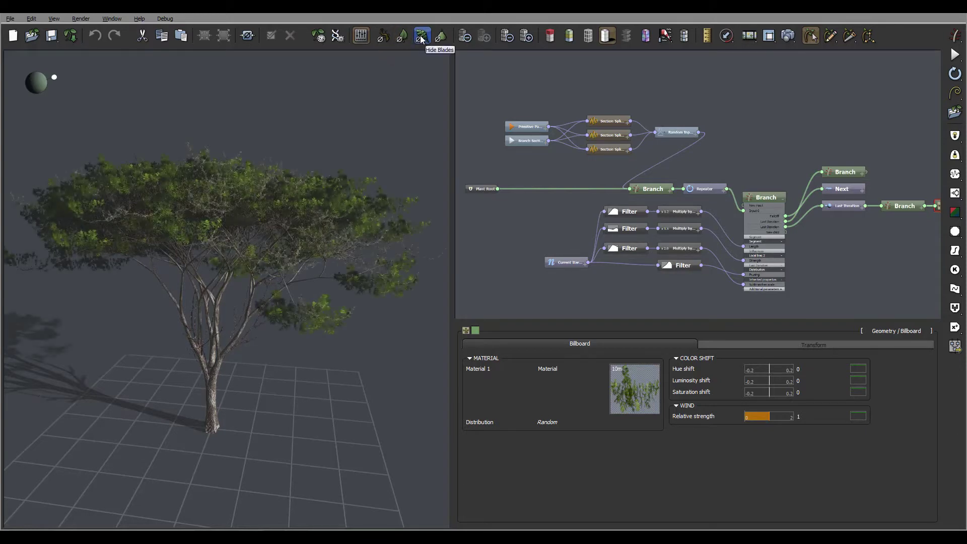
{"action": "left_click", "coordinate": [422, 37]}
{"action": "left_click_drag", "start_coordinate": [312, 213], "coordinate": [277, 201]}
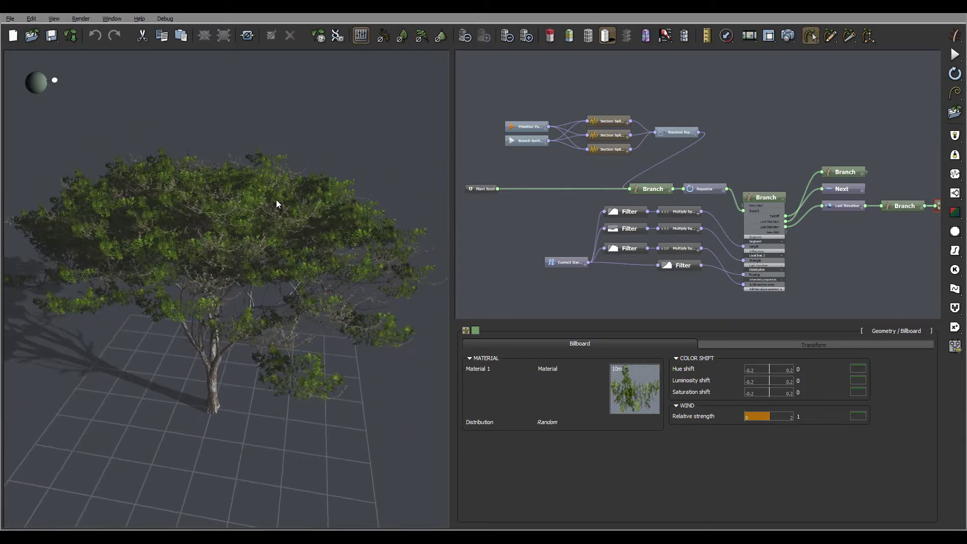
Temporarily hide the trunk and branch segments to inspect the foliage from several angles.
{"action": "left_click", "coordinate": [383, 36]}
{"action": "left_click_drag", "start_coordinate": [288, 171], "coordinate": [287, 140]}
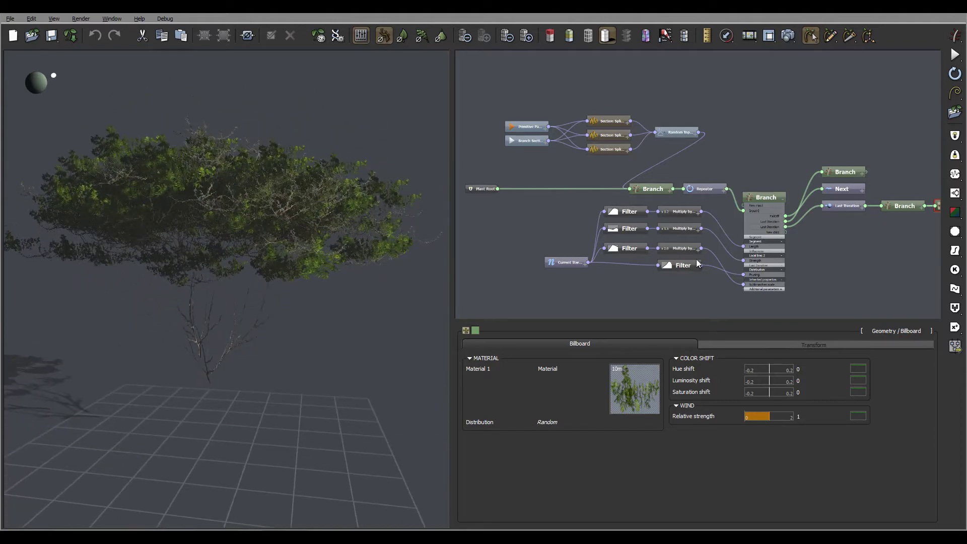
{"action": "left_click", "coordinate": [384, 38]}
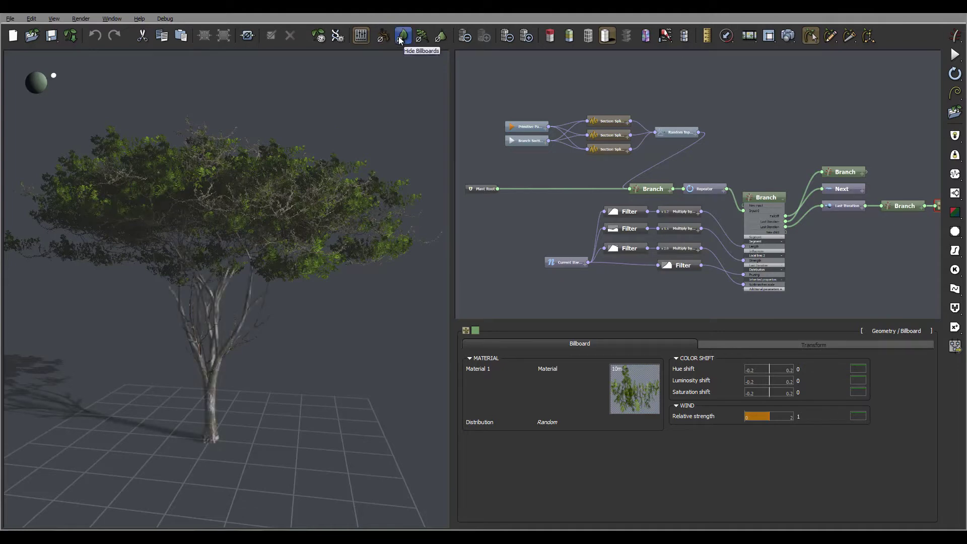
Hide both the billboards and the branch segments to inspect the remaining twigs, and restore the full tree.
{"action": "left_click", "coordinate": [402, 36]}
{"action": "left_click_drag", "start_coordinate": [311, 214], "coordinate": [389, 98]}
{"action": "left_click", "coordinate": [385, 39]}
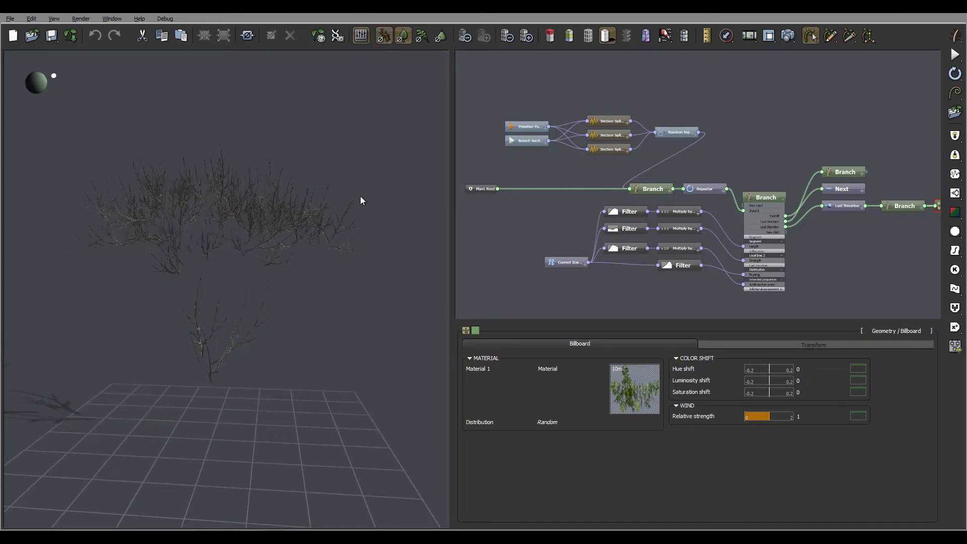
{"action": "left_click_drag", "start_coordinate": [361, 195], "coordinate": [325, 228]}
{"action": "left_click_drag", "start_coordinate": [269, 298], "coordinate": [210, 352]}
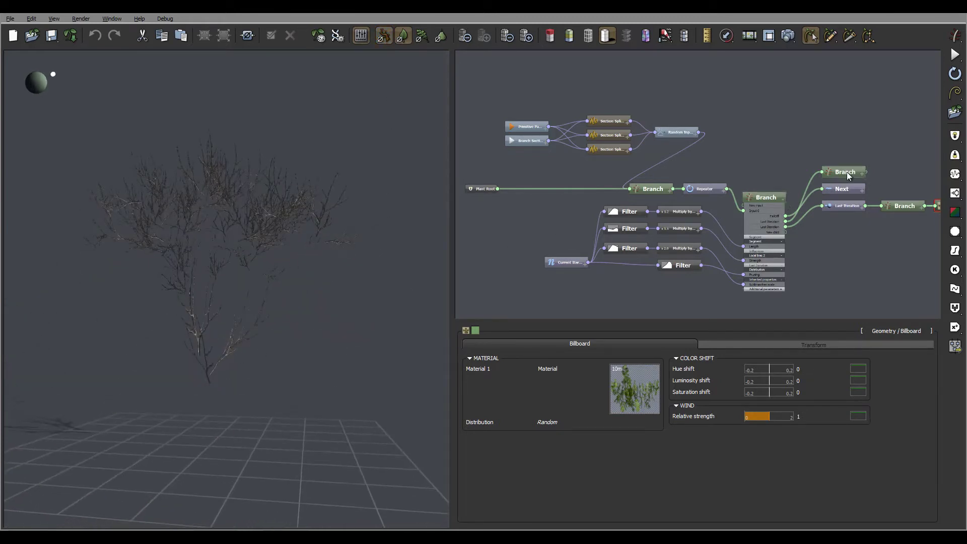
{"action": "left_click", "coordinate": [386, 38]}
{"action": "left_click", "coordinate": [406, 38]}
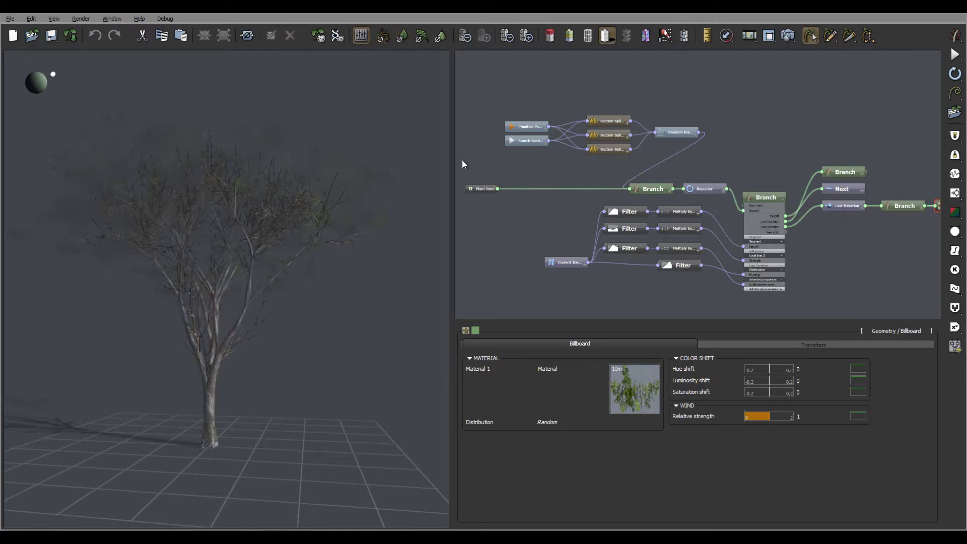
{"action": "right_click_drag", "start_coordinate": [417, 159], "coordinate": [386, 194]}
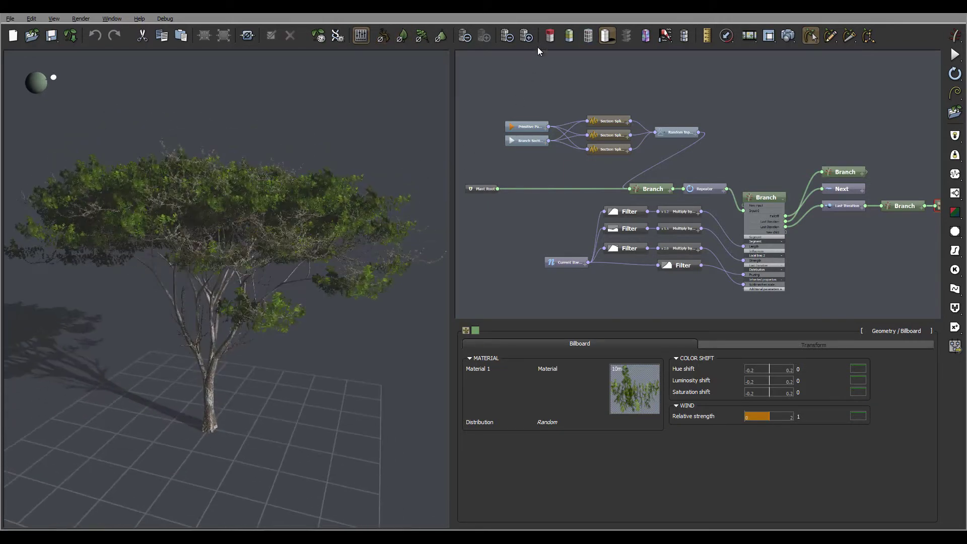
Turn on highlighting of the selected component and select the trunk segment on the tree.
{"action": "left_click", "coordinate": [550, 35]}
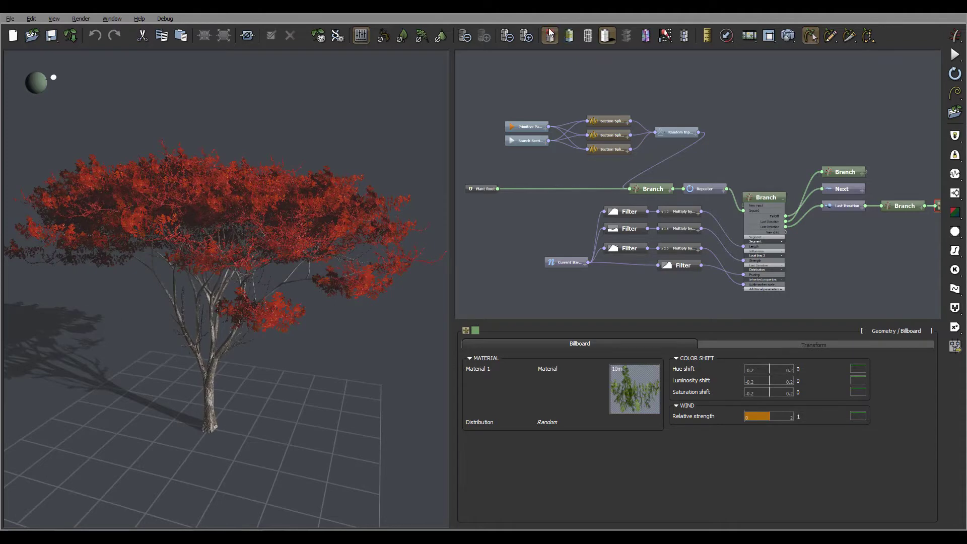
{"action": "left_click_drag", "start_coordinate": [267, 192], "coordinate": [260, 302]}
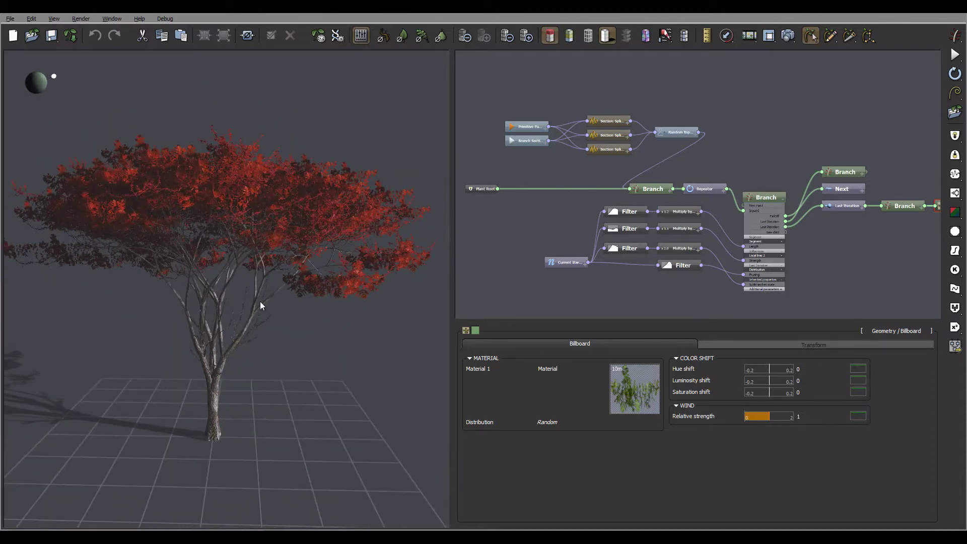
{"action": "left_click", "coordinate": [214, 398]}
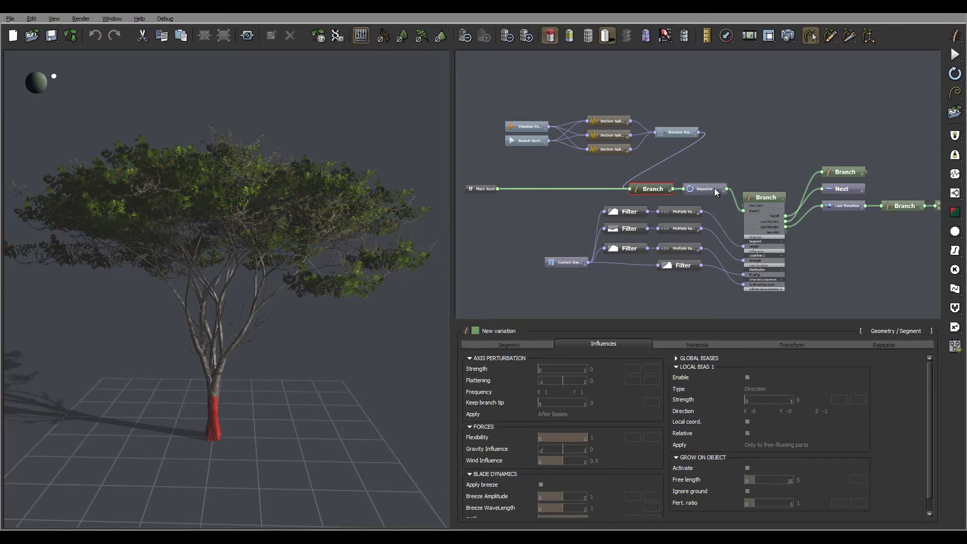
Pick the FallOff twigs' component on the tree, and compare its highlighted parts with those of the Branch node after the Repeater.
{"action": "left_click", "coordinate": [219, 382]}
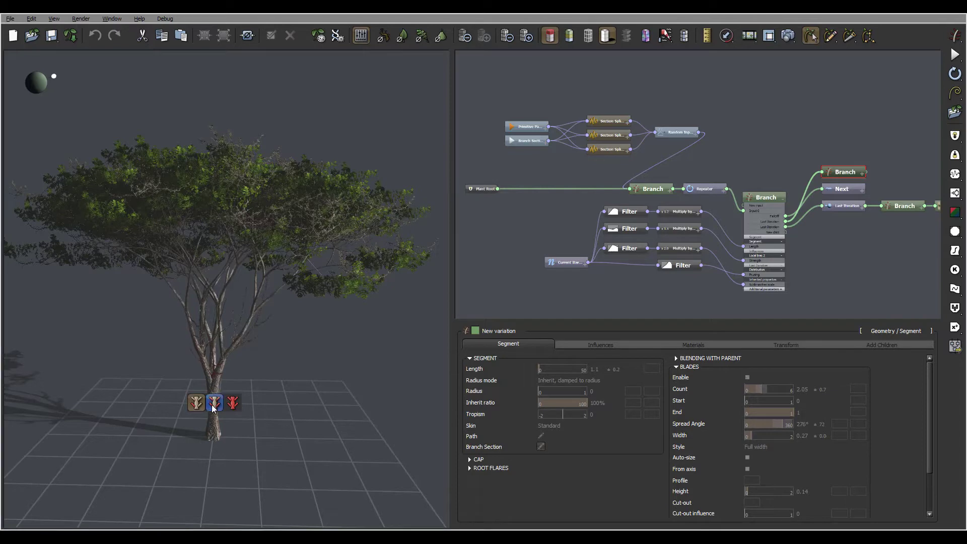
{"action": "left_click", "coordinate": [212, 405]}
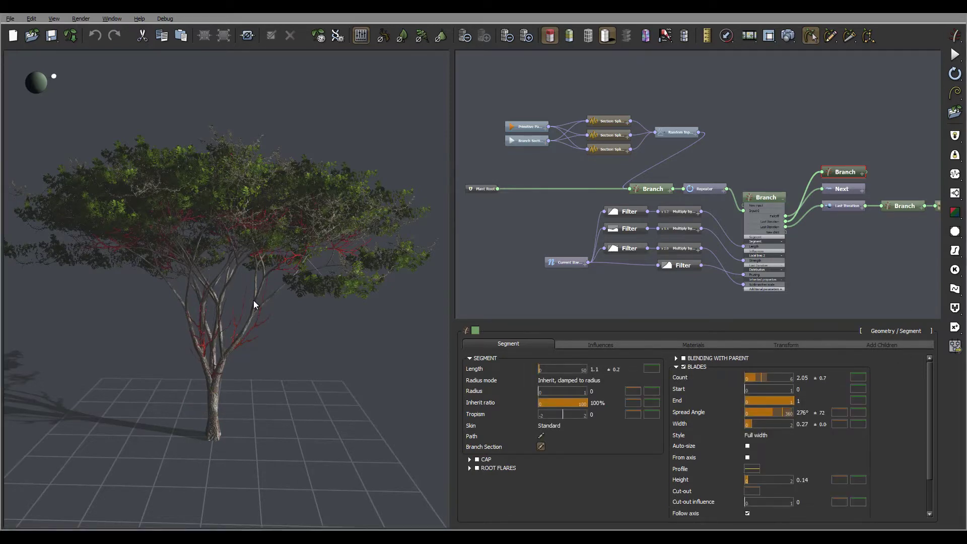
{"action": "left_click_drag", "start_coordinate": [253, 300], "coordinate": [382, 292]}
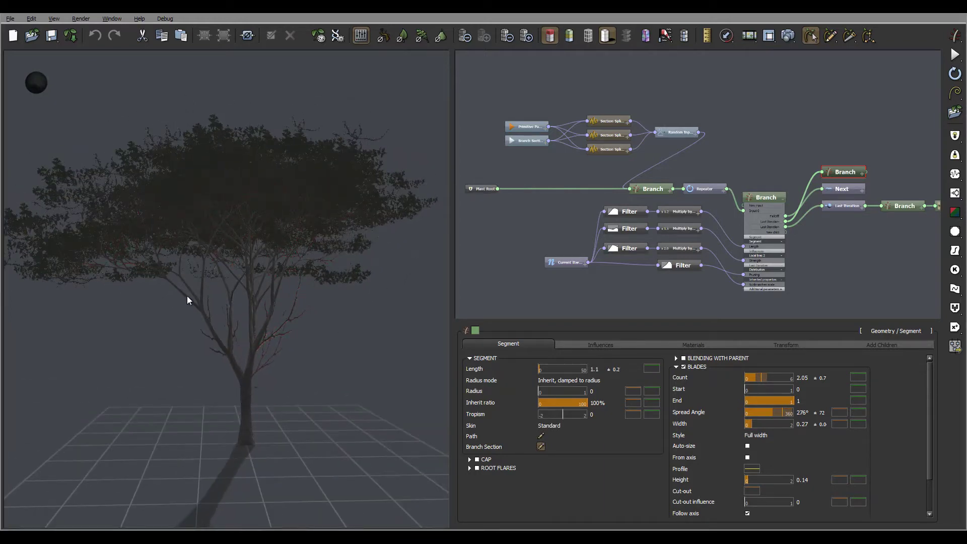
{"action": "left_click_drag", "start_coordinate": [374, 304], "coordinate": [231, 307]}
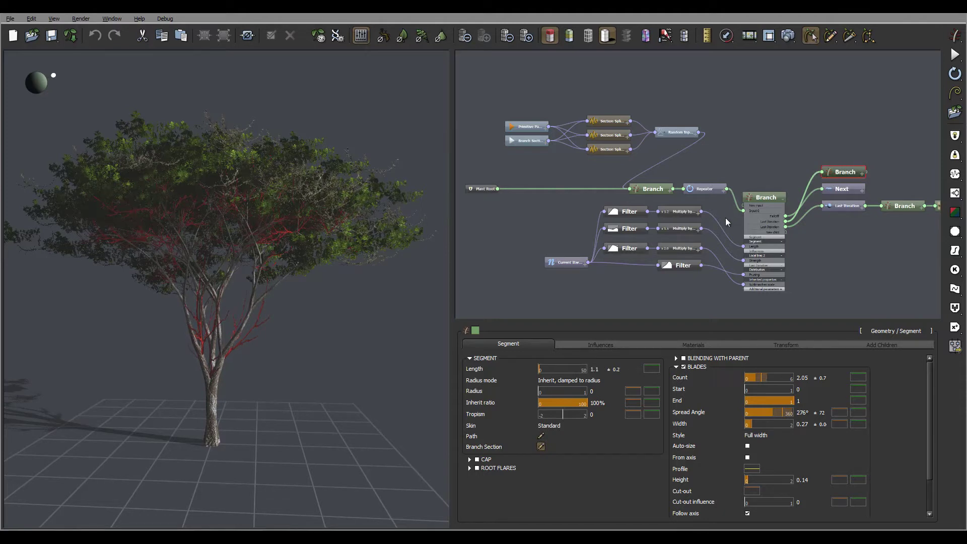
{"action": "left_click", "coordinate": [774, 201]}
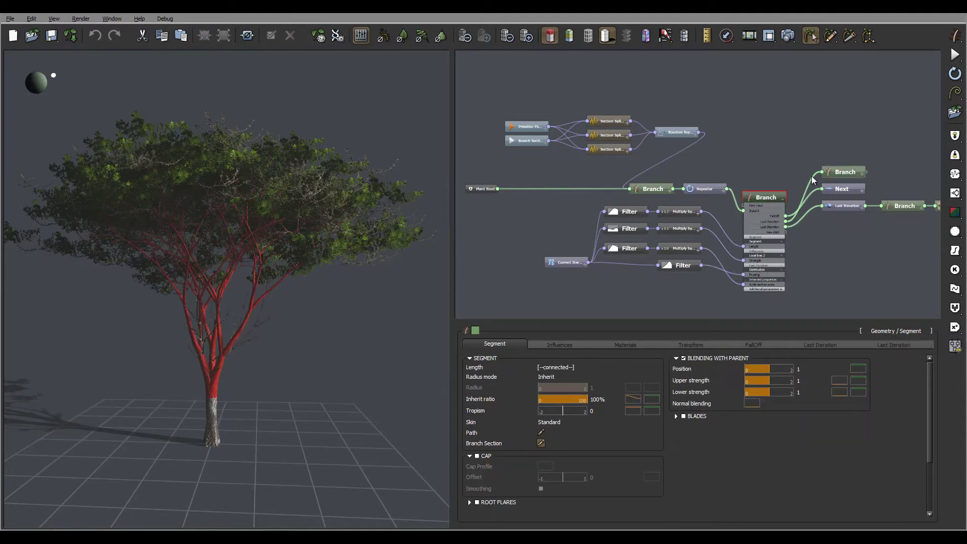
{"action": "left_click", "coordinate": [842, 172]}
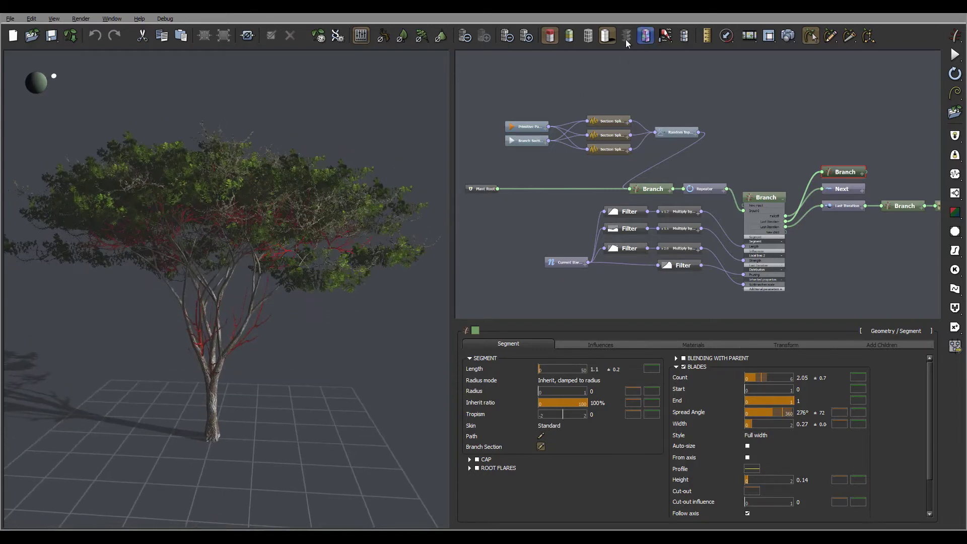
Display the tree in node colors and set the color of the trunk's Branch node to orange-red.
{"action": "left_click", "coordinate": [569, 36]}
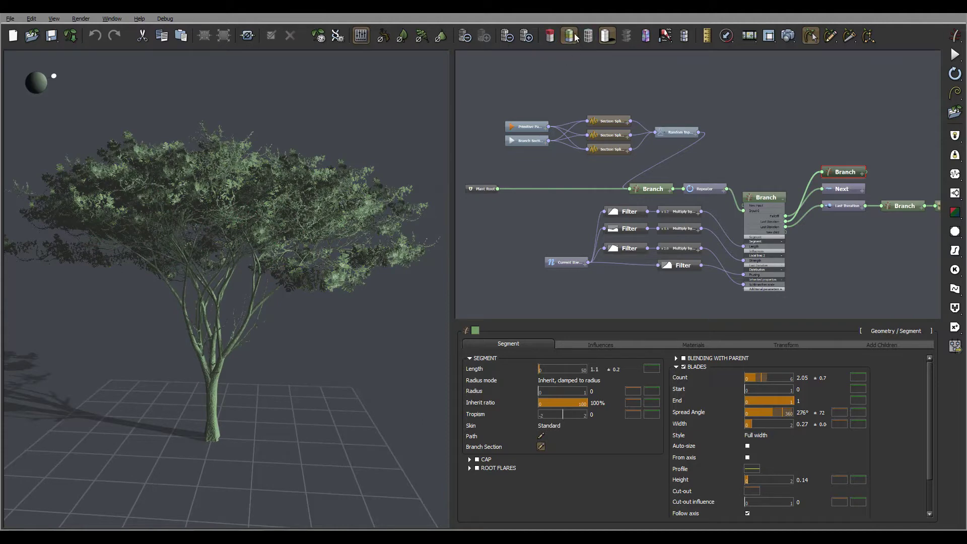
{"action": "right_click_drag", "start_coordinate": [318, 217], "coordinate": [292, 228]}
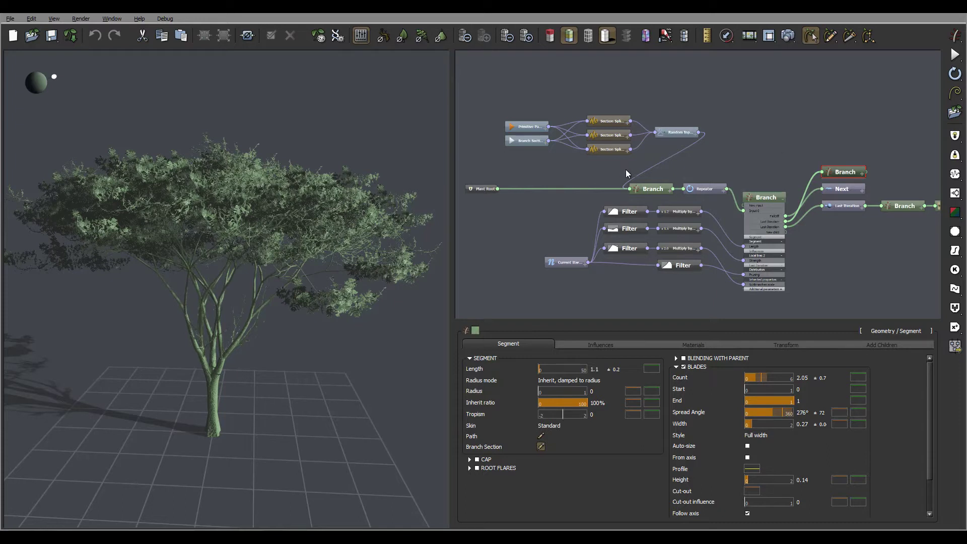
{"action": "left_click", "coordinate": [657, 189]}
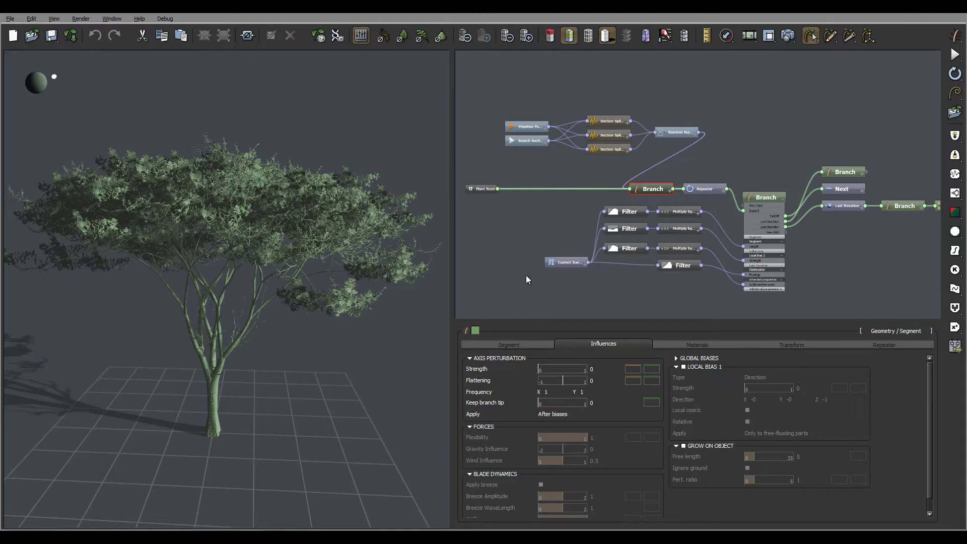
{"action": "left_click", "coordinate": [475, 330]}
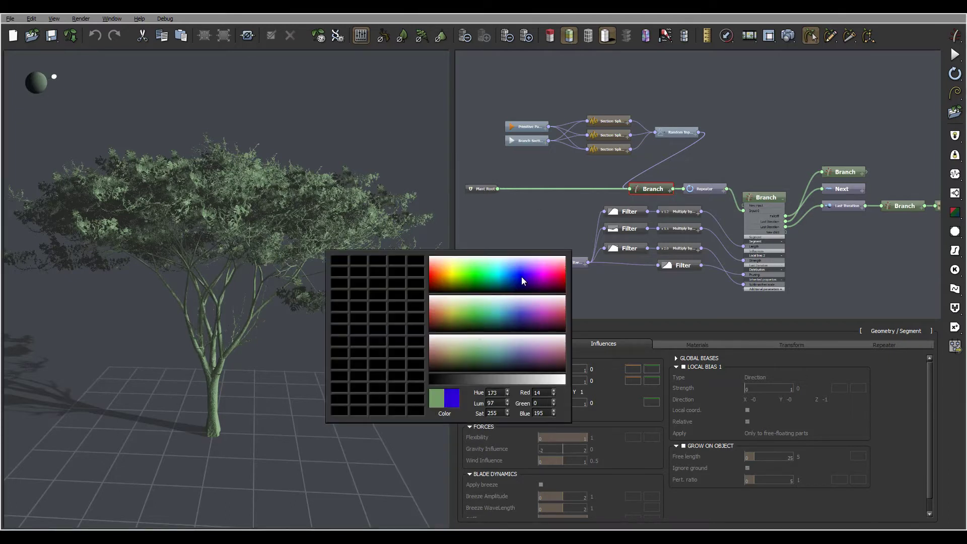
{"action": "left_click", "coordinate": [432, 271]}
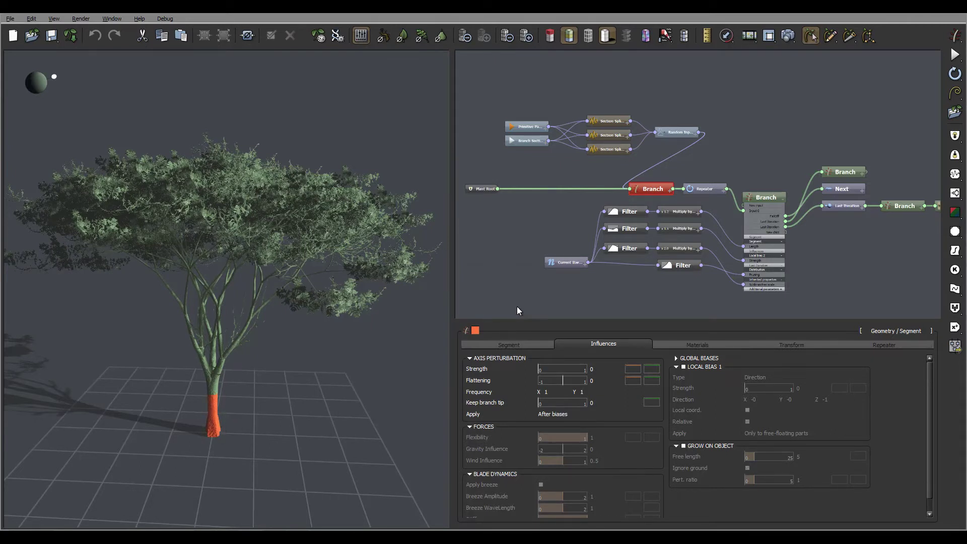
Set the color of the FallOff Branch node to blue (RGB 59, 66, 255) and inspect the colored twigs on the tree.
{"action": "left_click", "coordinate": [851, 173]}
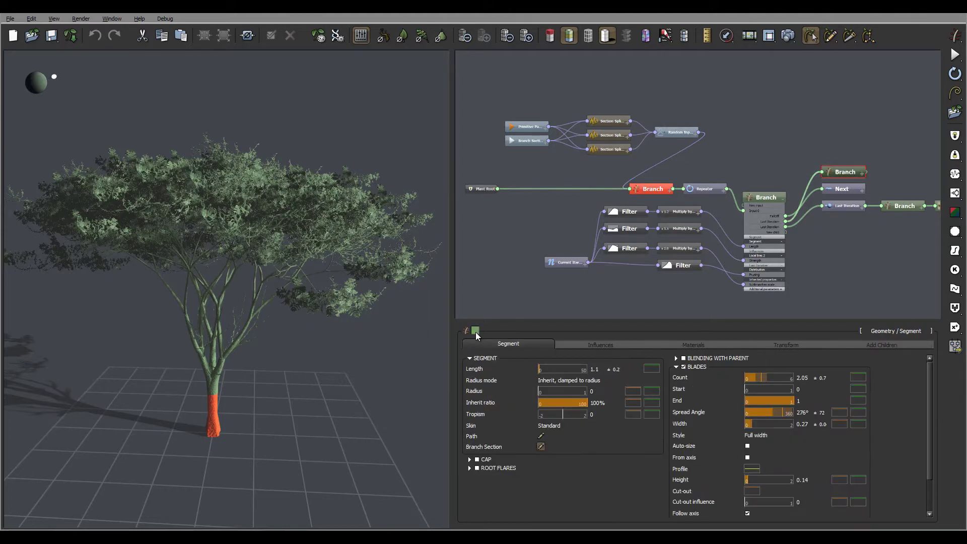
{"action": "left_click", "coordinate": [475, 331]}
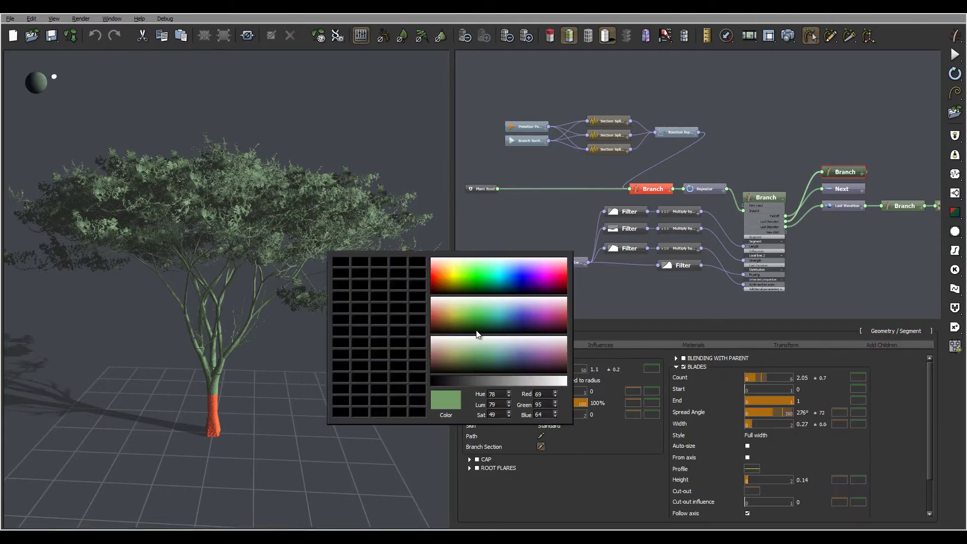
{"action": "left_click", "coordinate": [580, 305]}
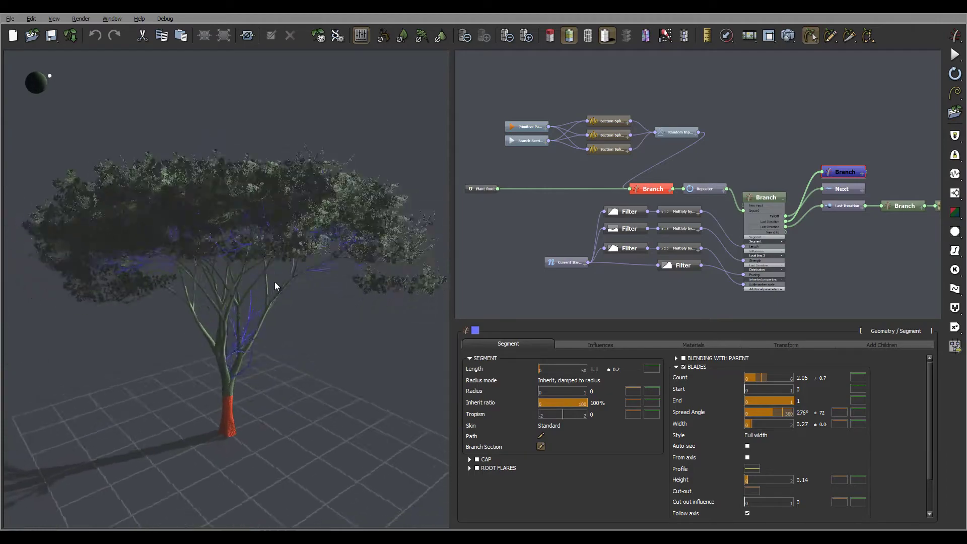
{"action": "left_click_drag", "start_coordinate": [273, 282], "coordinate": [190, 222]}
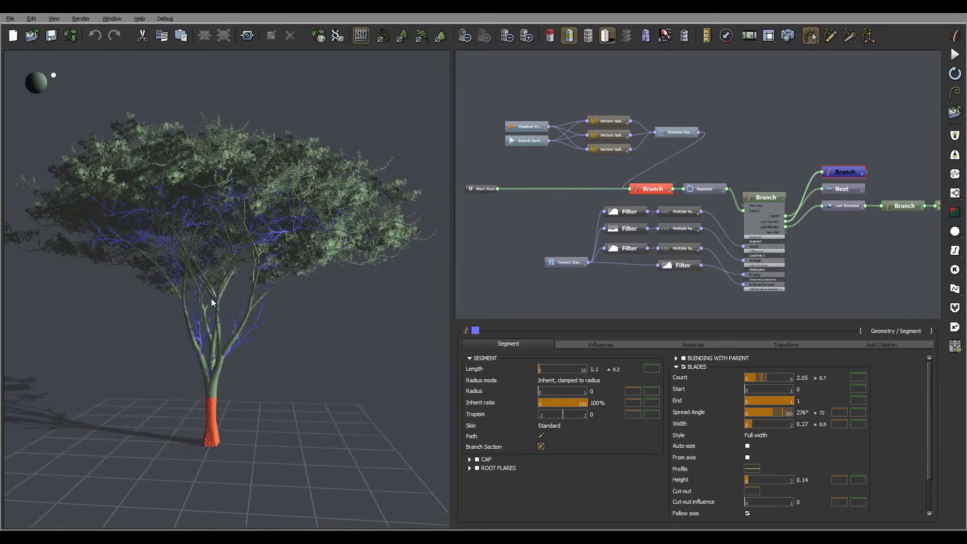
{"action": "left_click_drag", "start_coordinate": [212, 302], "coordinate": [210, 278]}
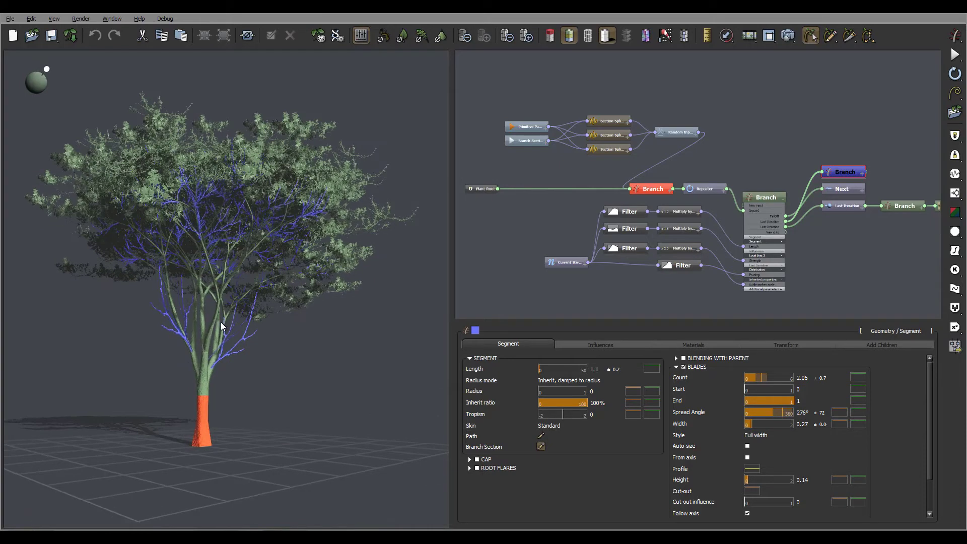
Set the color of the Branch node after the Repeater to yellow and inspect its colored branches on the tree.
{"action": "left_click_drag", "start_coordinate": [220, 322], "coordinate": [248, 334]}
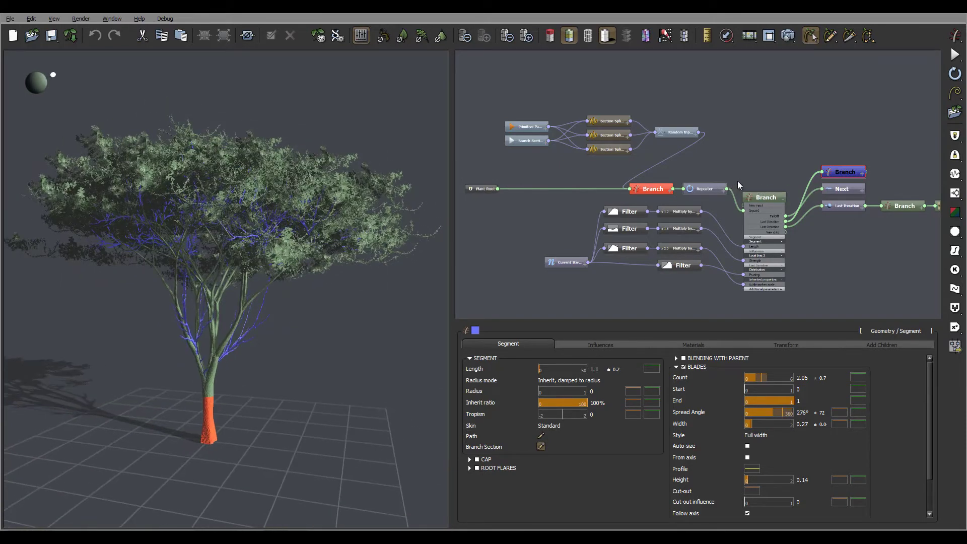
{"action": "left_click", "coordinate": [767, 194]}
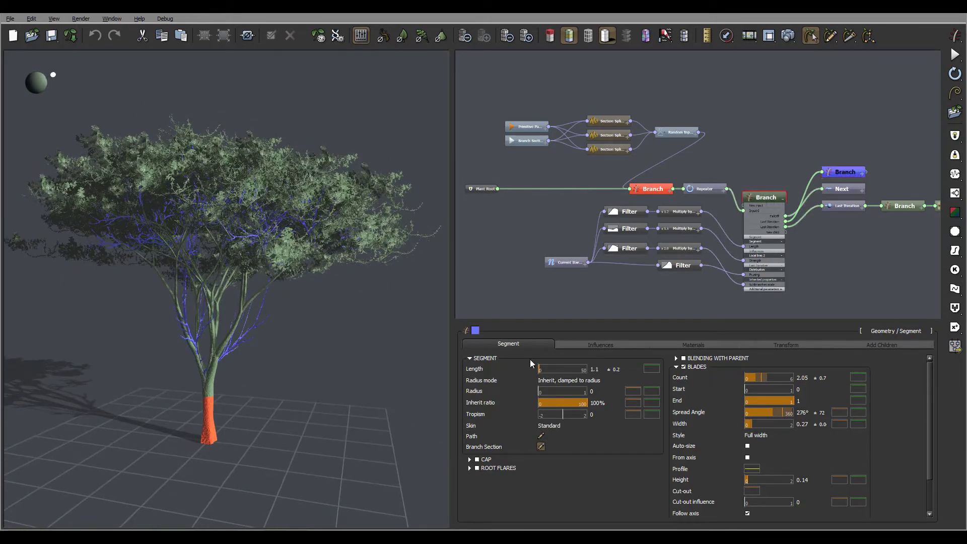
{"action": "left_click", "coordinate": [475, 330]}
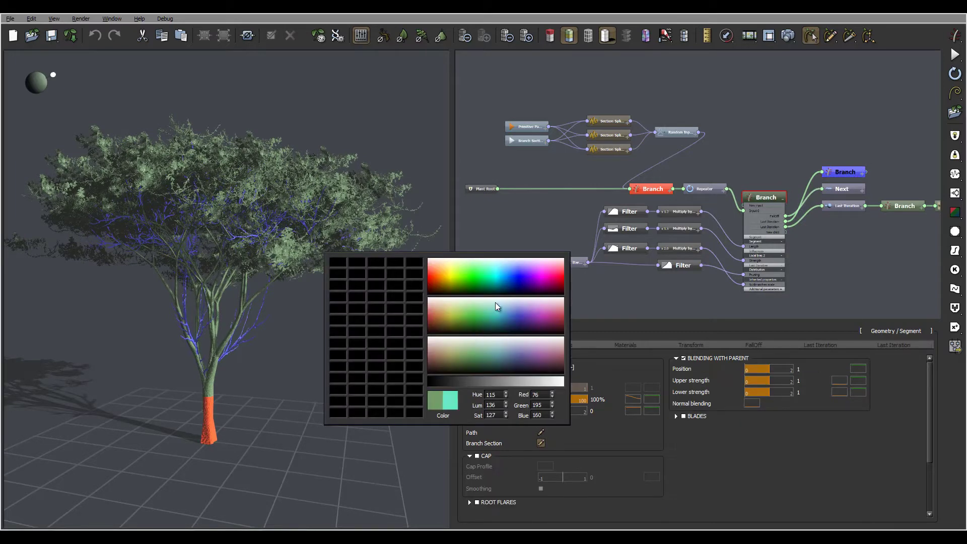
{"action": "left_click_drag", "start_coordinate": [462, 276], "coordinate": [305, 290]}
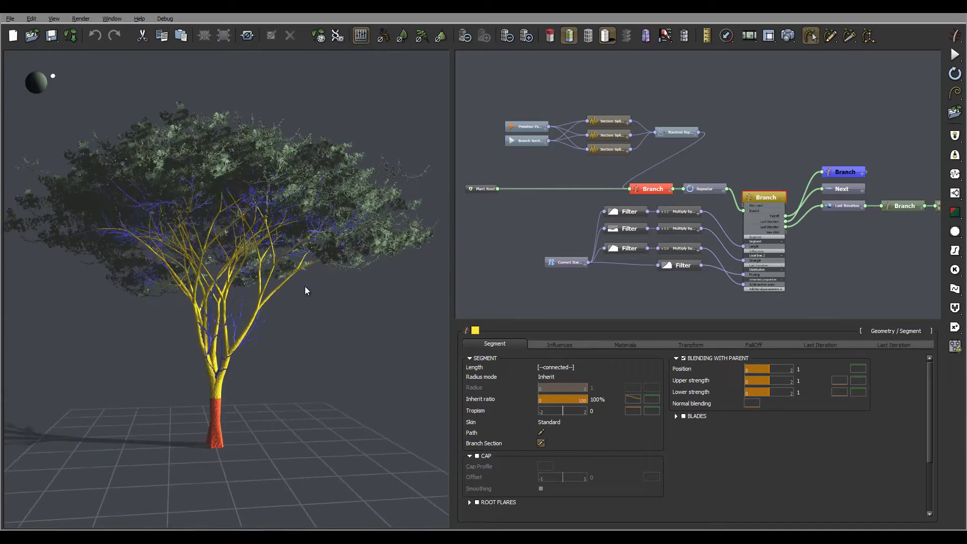
{"action": "left_click_drag", "start_coordinate": [279, 207], "coordinate": [258, 241]}
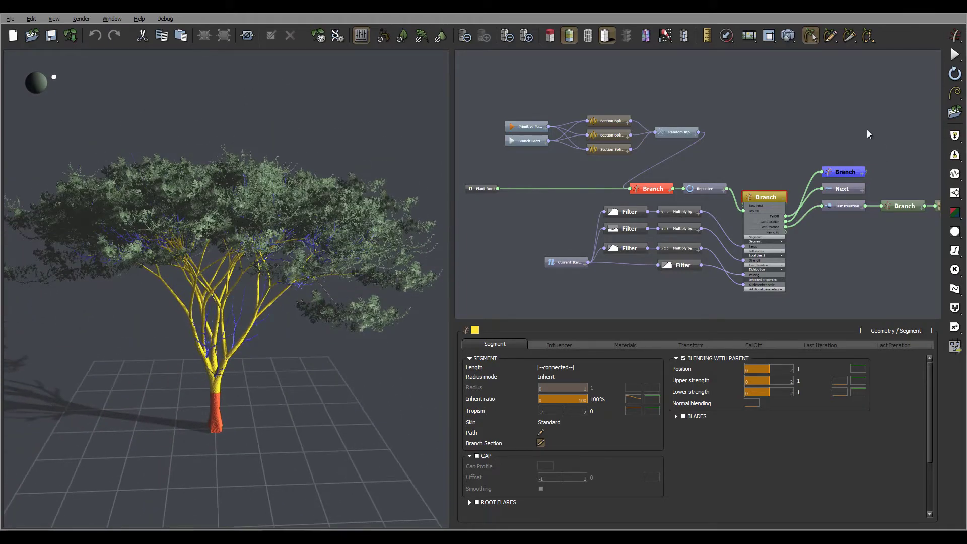
Switch the tree from node colors to textured material display and inspect the bark and foliage up close.
{"action": "left_click", "coordinate": [584, 36]}
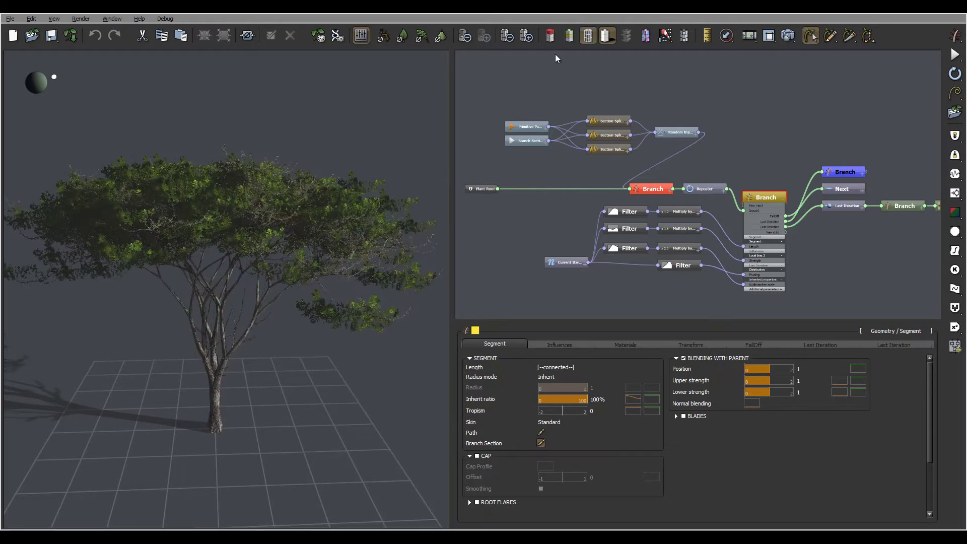
{"action": "right_click_drag", "start_coordinate": [265, 229], "coordinate": [240, 213]}
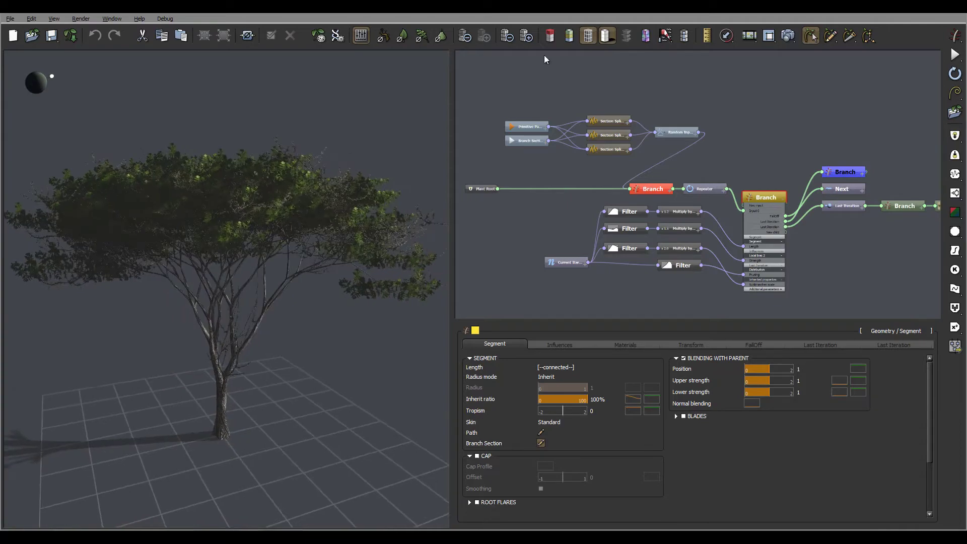
{"action": "left_click_drag", "start_coordinate": [339, 220], "coordinate": [246, 254]}
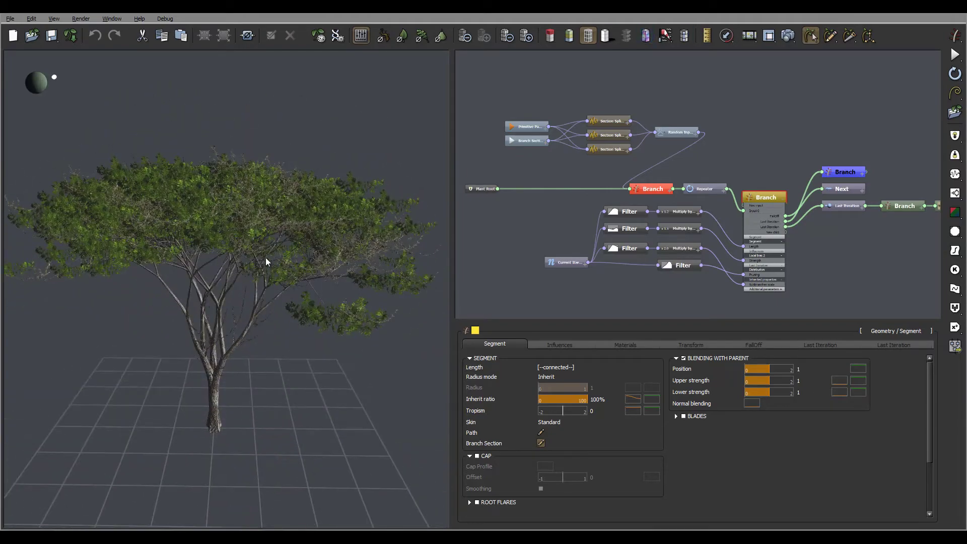
{"action": "scroll", "coordinate": [232, 391], "scroll_direction": "up", "scroll_amount": 10}
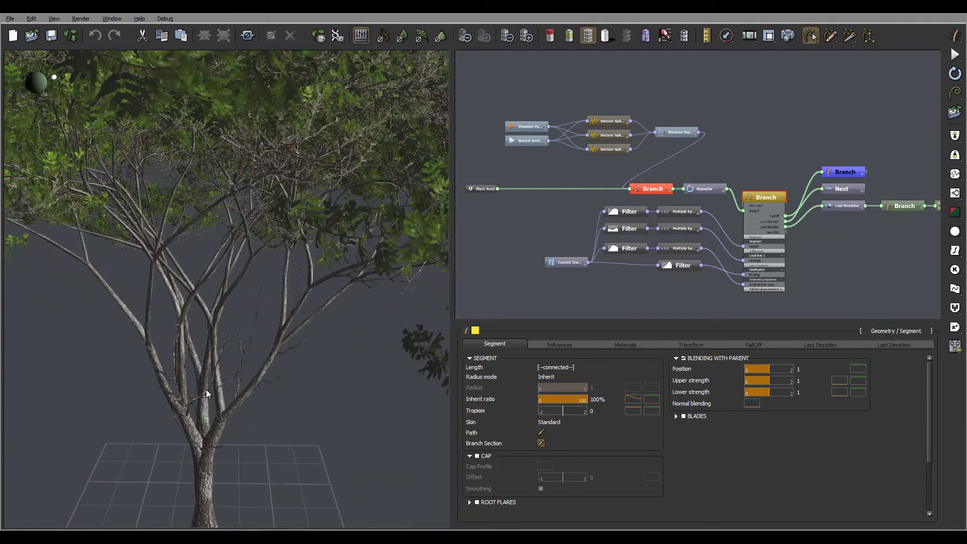
{"action": "left_click_drag", "start_coordinate": [244, 318], "coordinate": [223, 370]}
{"action": "scroll", "coordinate": [223, 370], "scroll_direction": "down", "scroll_amount": 8}
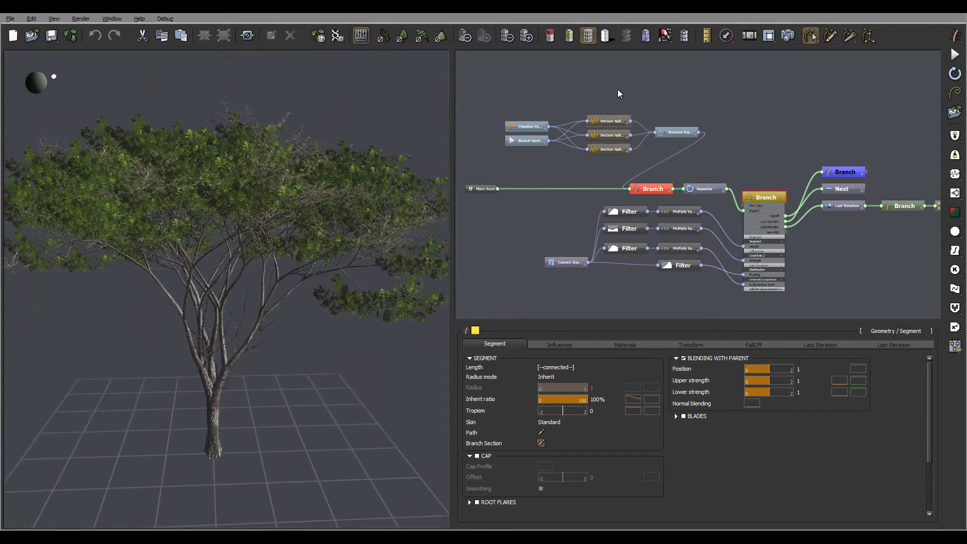
Toggle the viewport shadows to compare the tree with and without them, leaving them on.
{"action": "left_click", "coordinate": [606, 35]}
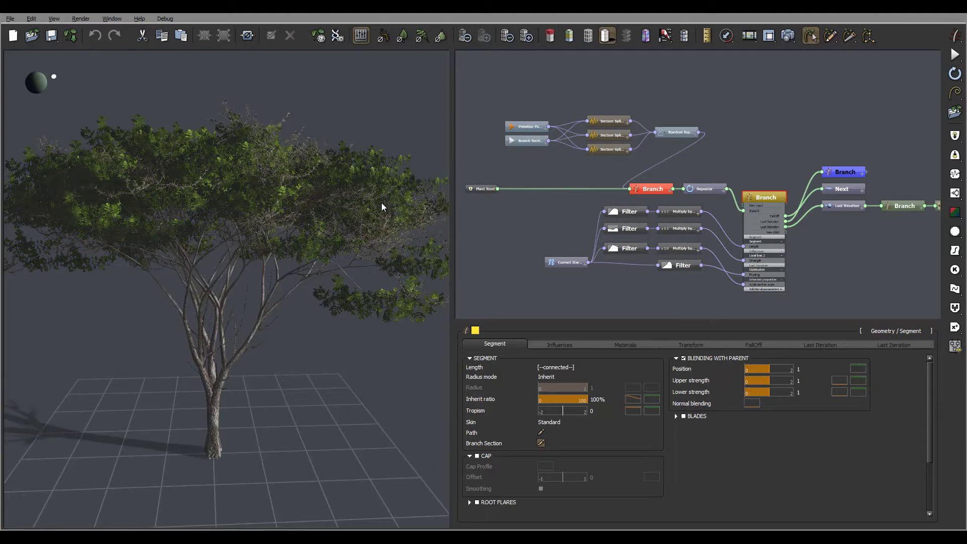
{"action": "scroll", "coordinate": [382, 203], "scroll_direction": "up", "scroll_amount": 3}
{"action": "left_click", "coordinate": [607, 35]}
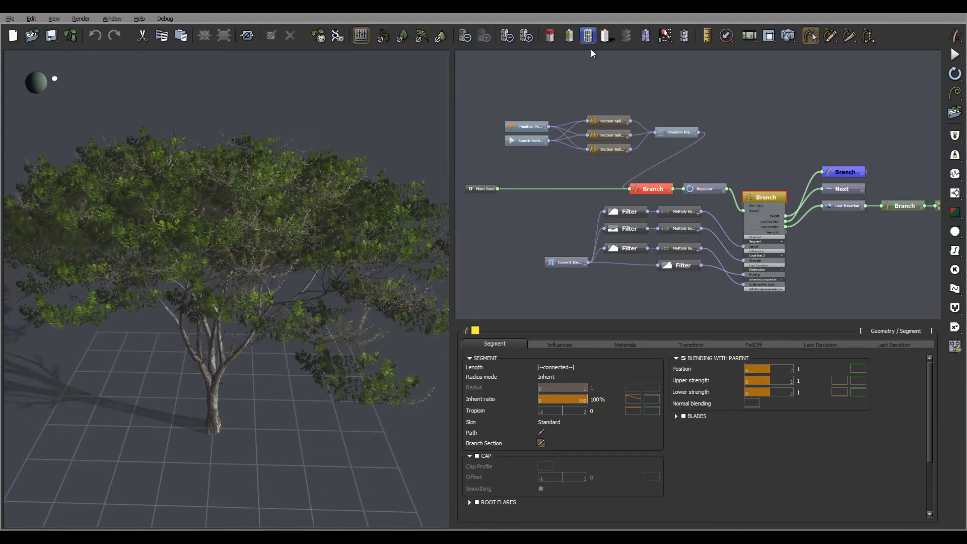
{"action": "left_click_drag", "start_coordinate": [210, 274], "coordinate": [205, 237]}
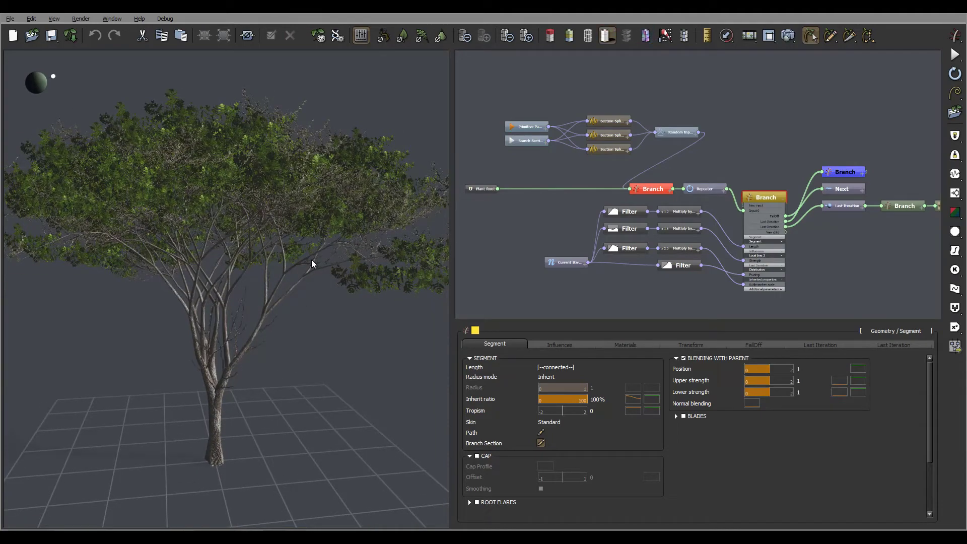
Show the normals on the tree, inspect them from another angle, and hide them again.
{"action": "left_click_drag", "start_coordinate": [352, 258], "coordinate": [580, 133]}
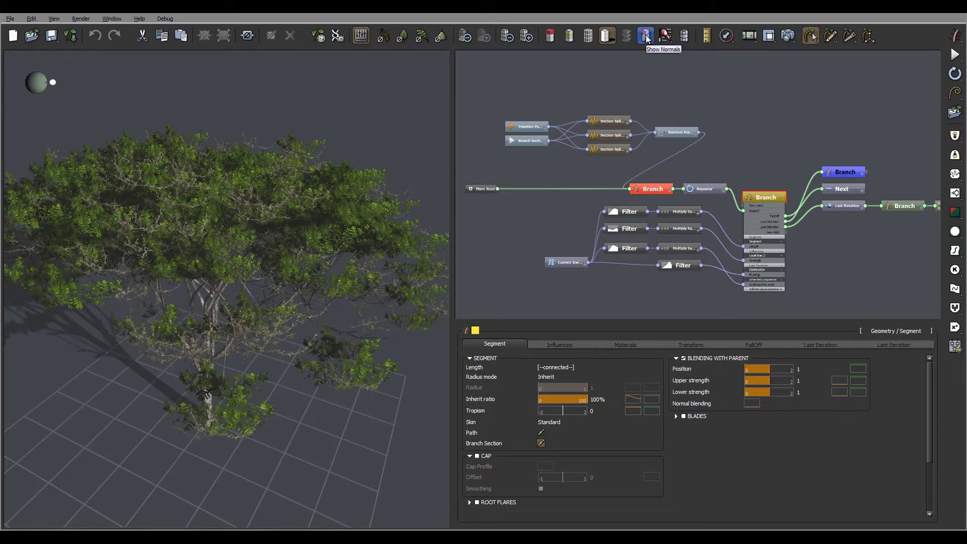
{"action": "left_click", "coordinate": [646, 36]}
{"action": "mouse_move", "coordinate": [255, 300]}
{"action": "left_mouse_down"}
{"action": "mouse_move", "coordinate": [300, 246]}
{"action": "mouse_move", "coordinate": [179, 278]}
{"action": "mouse_move", "coordinate": [275, 283]}
{"action": "left_mouse_up"}
{"action": "left_click", "coordinate": [646, 36]}
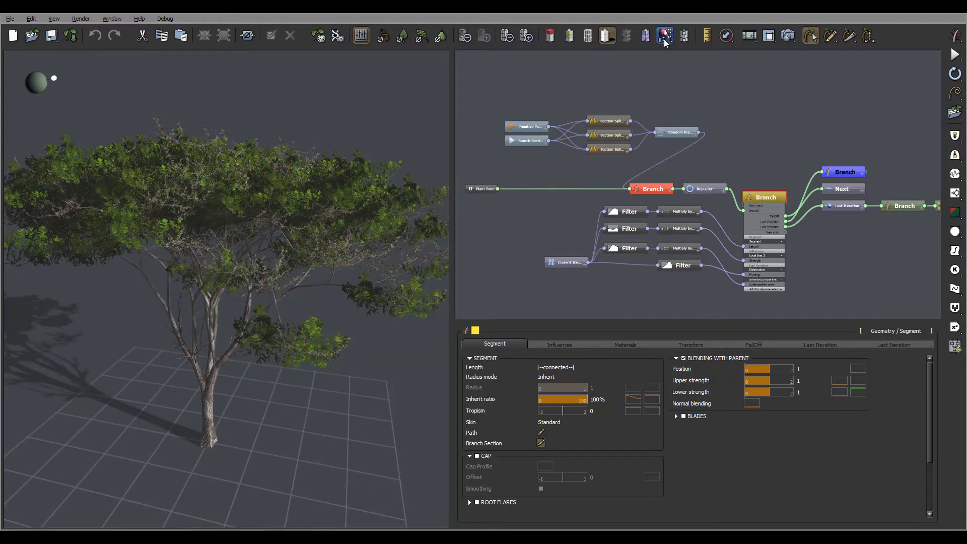
Turn on the wind preview and watch the tree's foliage and branches from several angles.
{"action": "left_click_drag", "start_coordinate": [284, 196], "coordinate": [357, 169]}
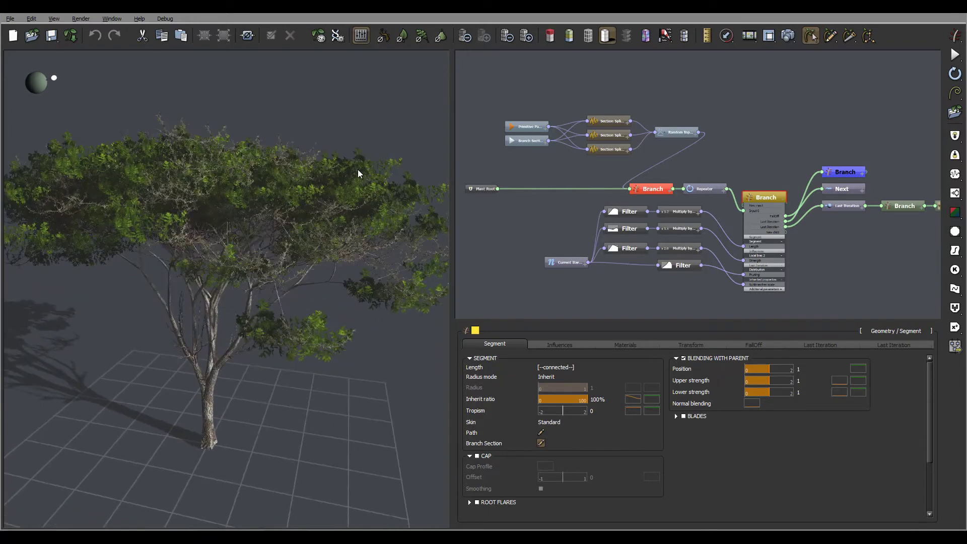
{"action": "left_click", "coordinate": [665, 39]}
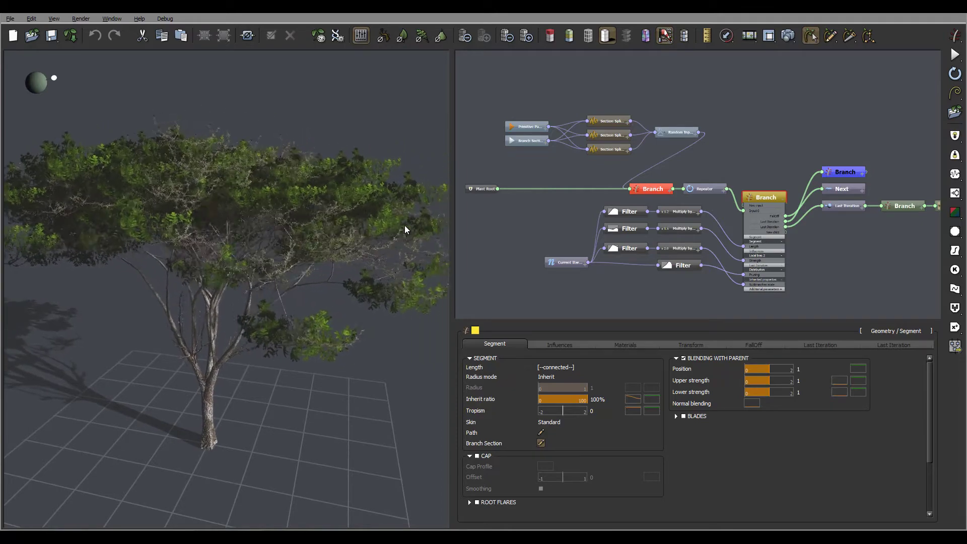
{"action": "left_click_drag", "start_coordinate": [379, 225], "coordinate": [360, 203]}
{"action": "right_click_drag", "start_coordinate": [361, 202], "coordinate": [354, 210]}
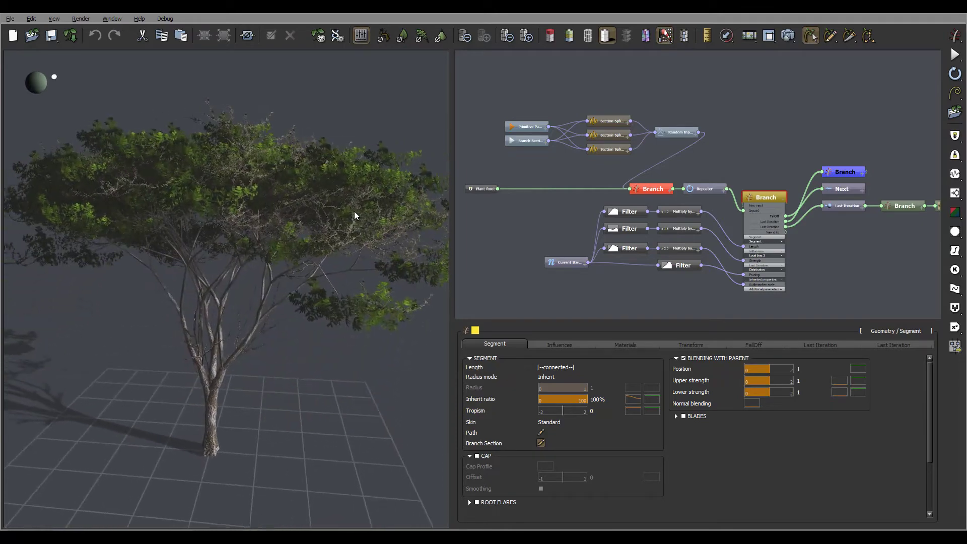
{"action": "scroll", "coordinate": [355, 210], "scroll_direction": "down", "scroll_amount": 2}
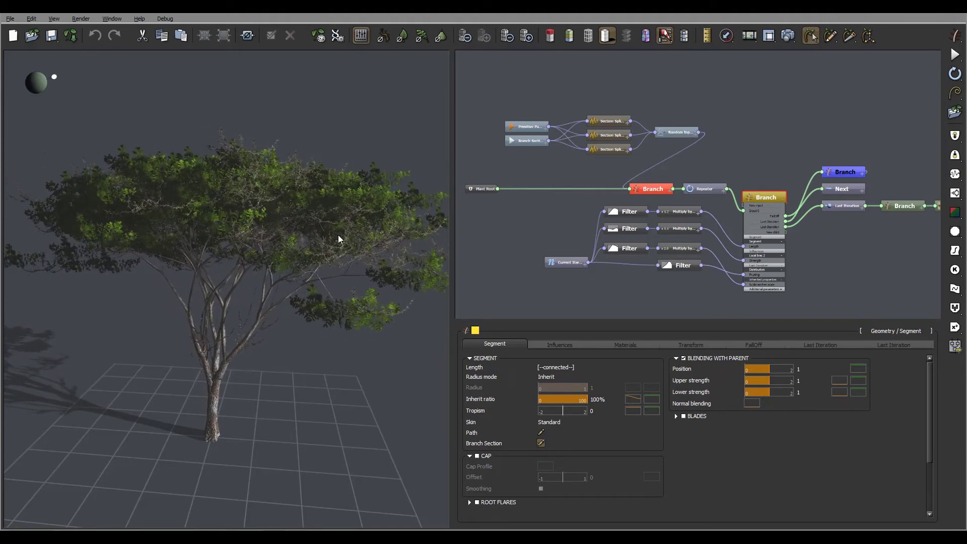
{"action": "middle_click_drag", "start_coordinate": [301, 243], "coordinate": [301, 216]}
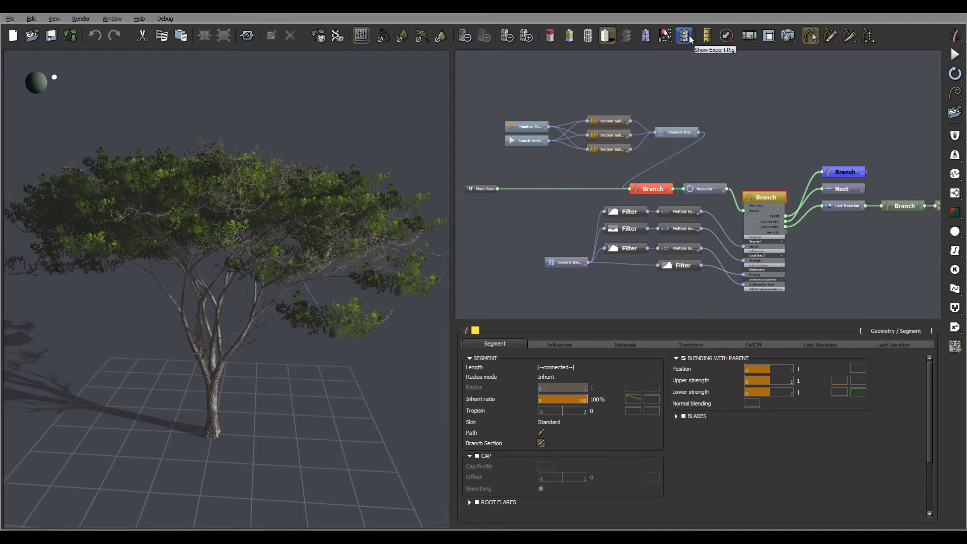
Show the export rig over the tree, inspect it from several angles, and hide it again.
{"action": "left_click", "coordinate": [684, 35]}
{"action": "left_click_drag", "start_coordinate": [320, 231], "coordinate": [353, 194]}
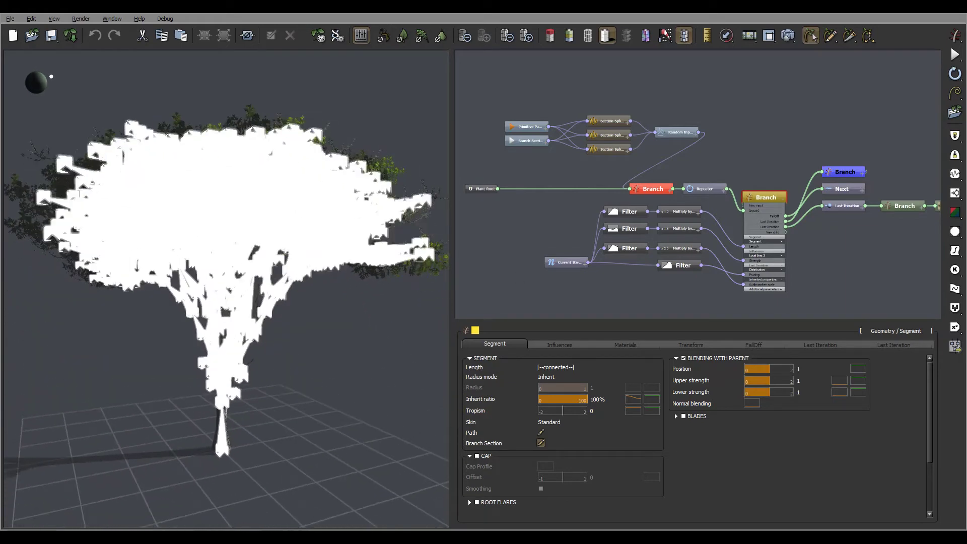
{"action": "left_click_drag", "start_coordinate": [250, 209], "coordinate": [199, 185]}
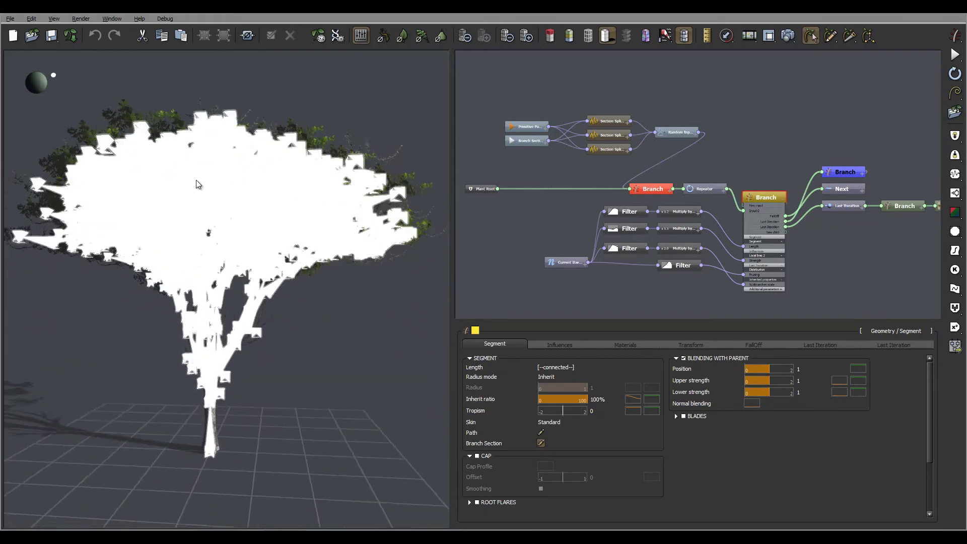
{"action": "left_click_drag", "start_coordinate": [347, 193], "coordinate": [350, 242]}
{"action": "left_click", "coordinate": [688, 36]}
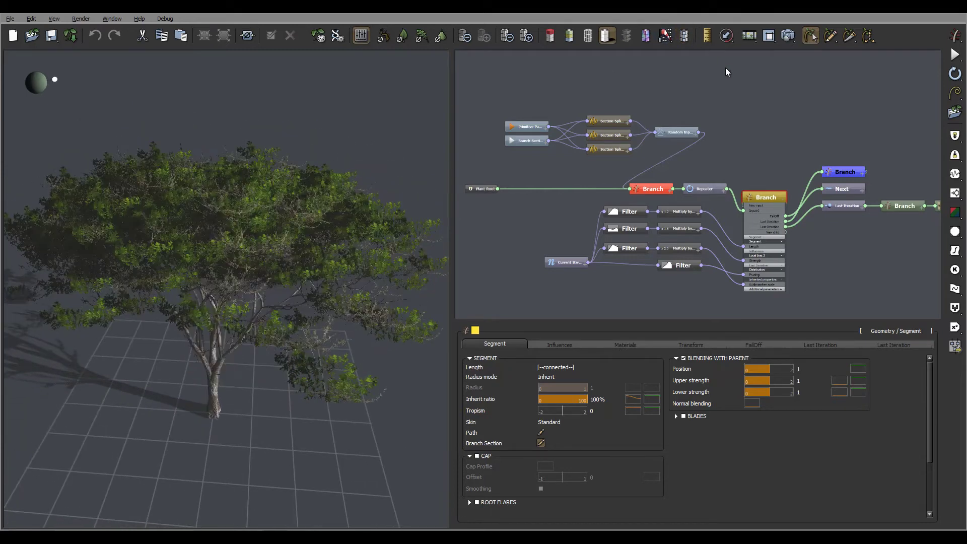
Turn on the bias controls in the viewport and add a Direction bias to the Plant Root's global biases.
{"action": "left_click", "coordinate": [729, 37]}
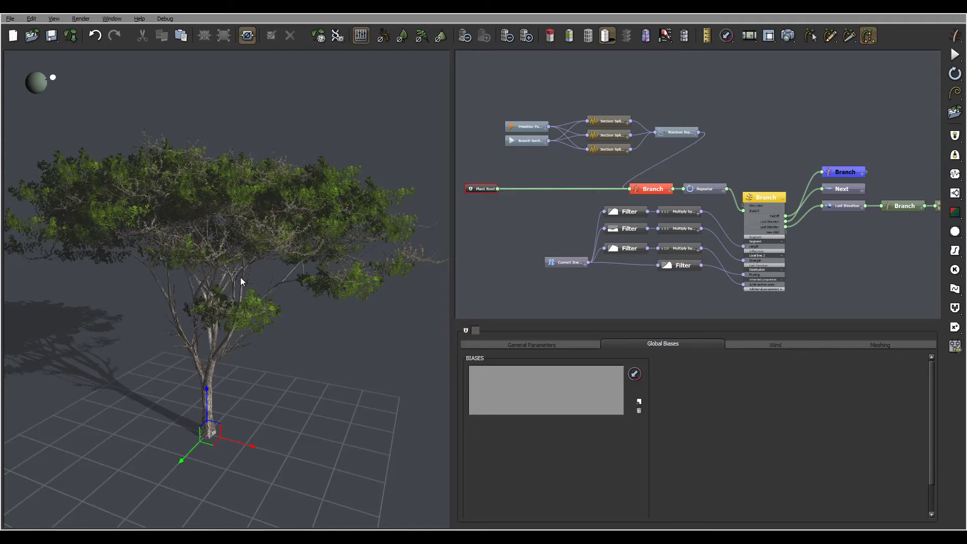
{"action": "left_click_drag", "start_coordinate": [240, 277], "coordinate": [275, 271]}
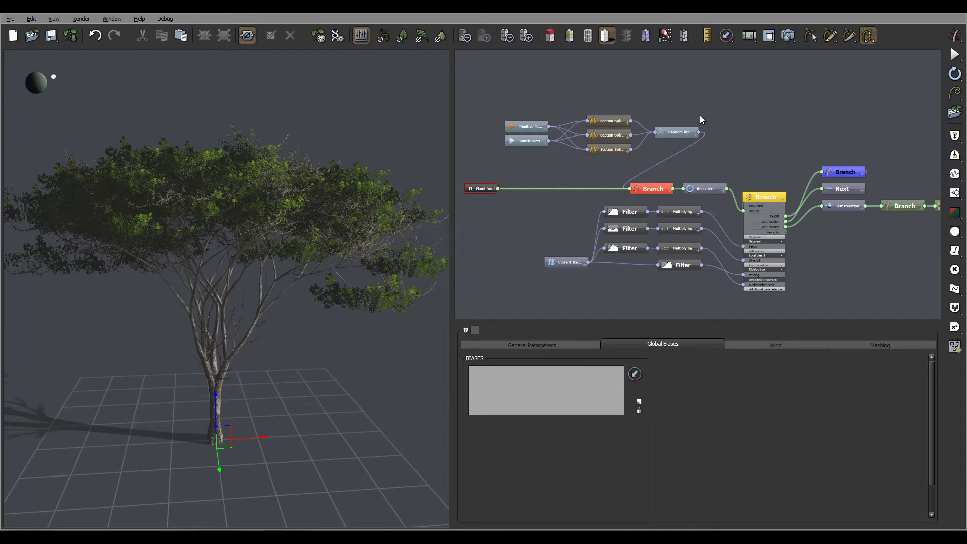
{"action": "left_click", "coordinate": [726, 34]}
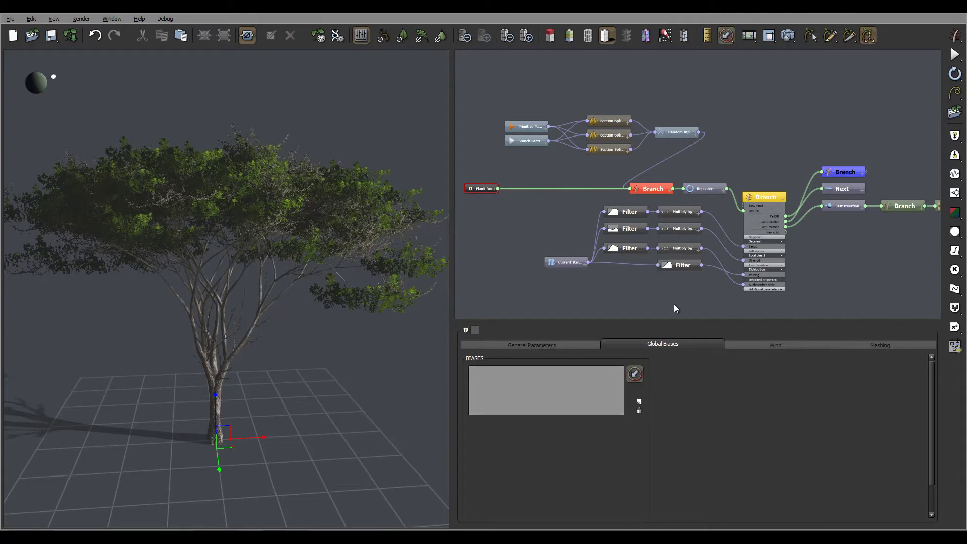
{"action": "left_click", "coordinate": [639, 401]}
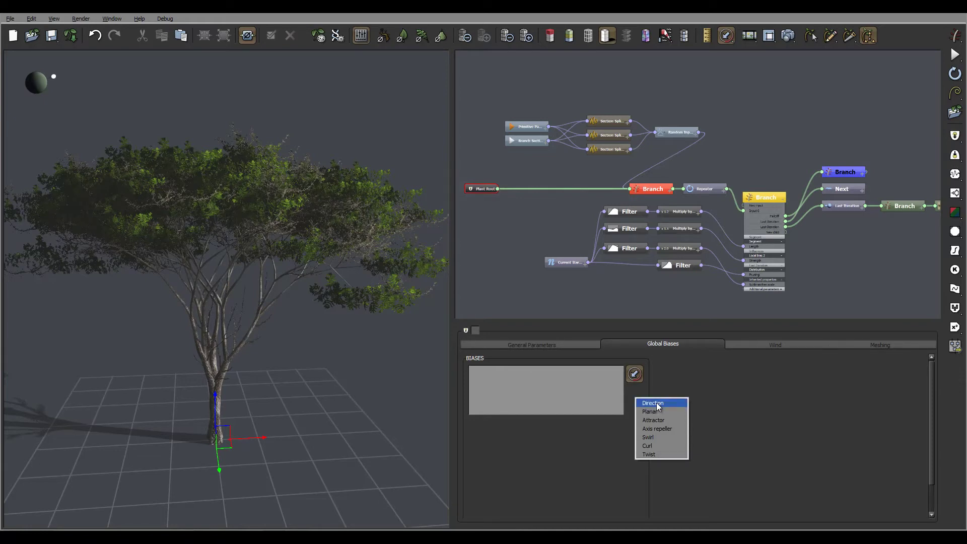
{"action": "left_click", "coordinate": [657, 403]}
{"action": "left_click", "coordinate": [494, 372]}
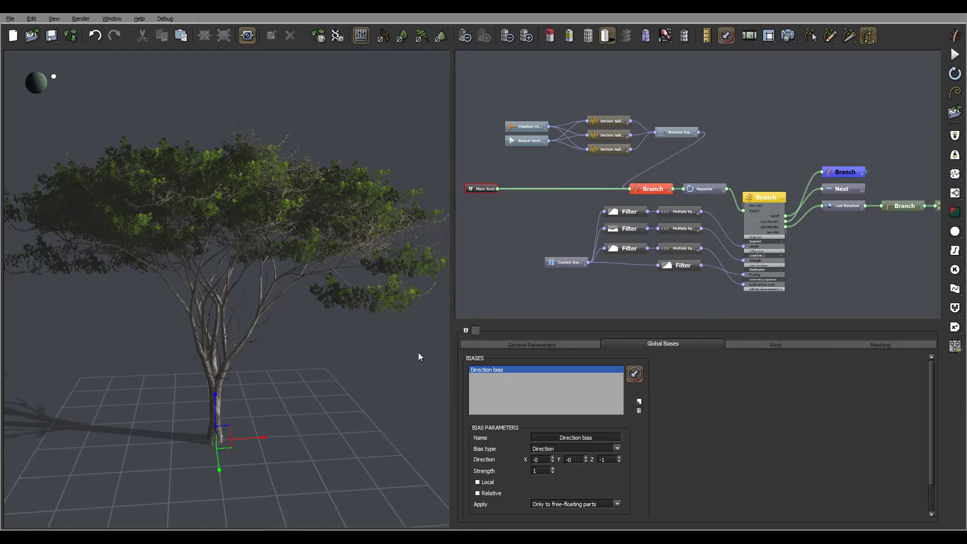
Set the Direction bias strength to 5 and inspect the tree's shape.
{"action": "left_click_drag", "start_coordinate": [543, 471], "coordinate": [349, 351]}
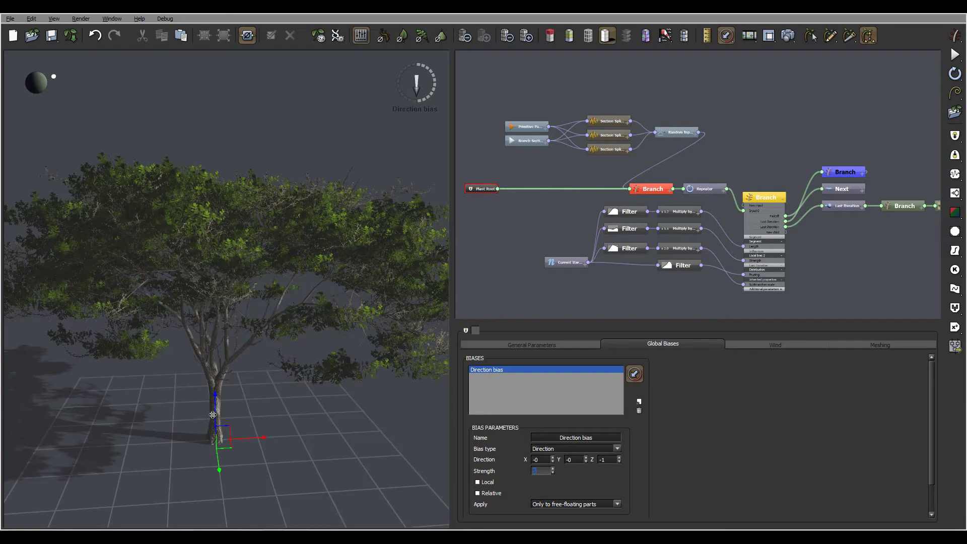
{"action": "key", "text": "Return"}
{"action": "right_click_drag", "start_coordinate": [283, 382], "coordinate": [344, 369]}
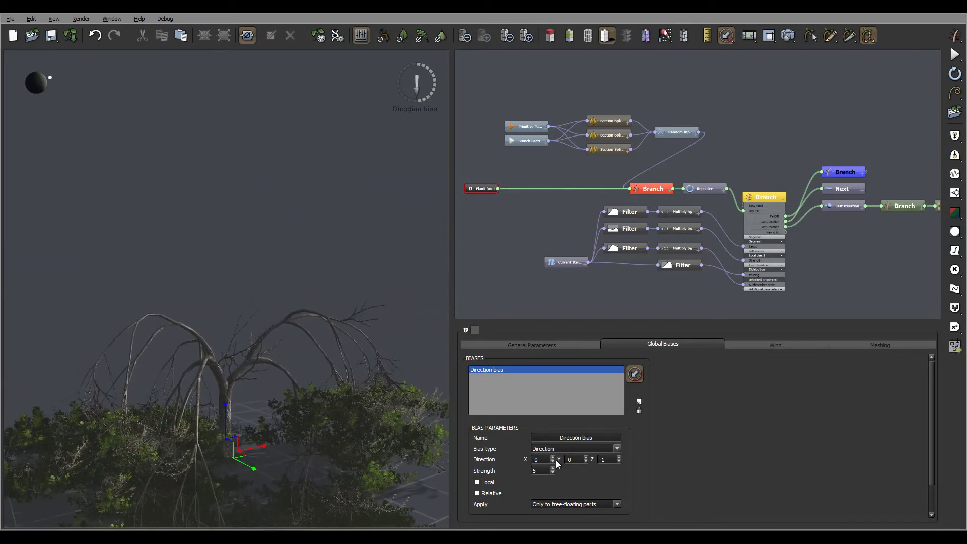
Set the Direction bias strength to -5 and inspect how the branches respond.
{"action": "double_click", "coordinate": [537, 470]}
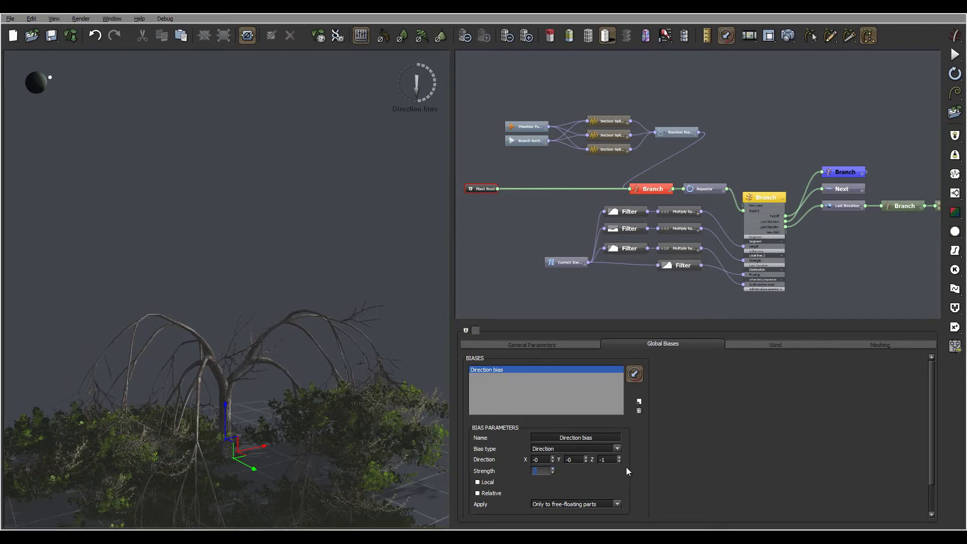
{"action": "type", "text": "-5"}
{"action": "key", "text": "Return"}
{"action": "right_click_drag", "start_coordinate": [353, 156], "coordinate": [250, 185]}
Adjust the Direction bias strength to -1.7 with its viewport control and inspect the tree from several angles.
{"action": "mouse_move", "coordinate": [395, 95]}
{"action": "left_mouse_down"}
{"action": "mouse_move", "coordinate": [386, 85]}
{"action": "mouse_move", "coordinate": [404, 94]}
{"action": "left_mouse_up"}
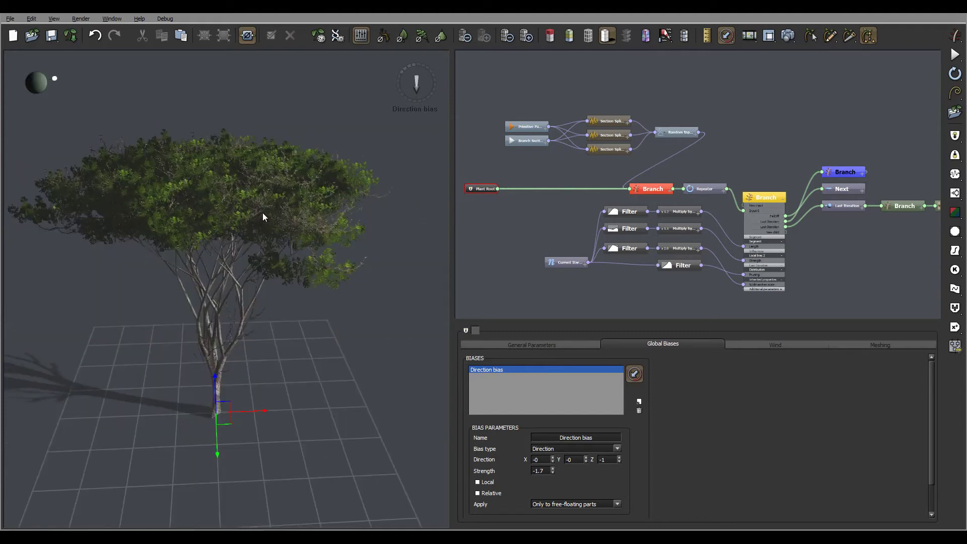
{"action": "right_click_drag", "start_coordinate": [262, 212], "coordinate": [255, 159]}
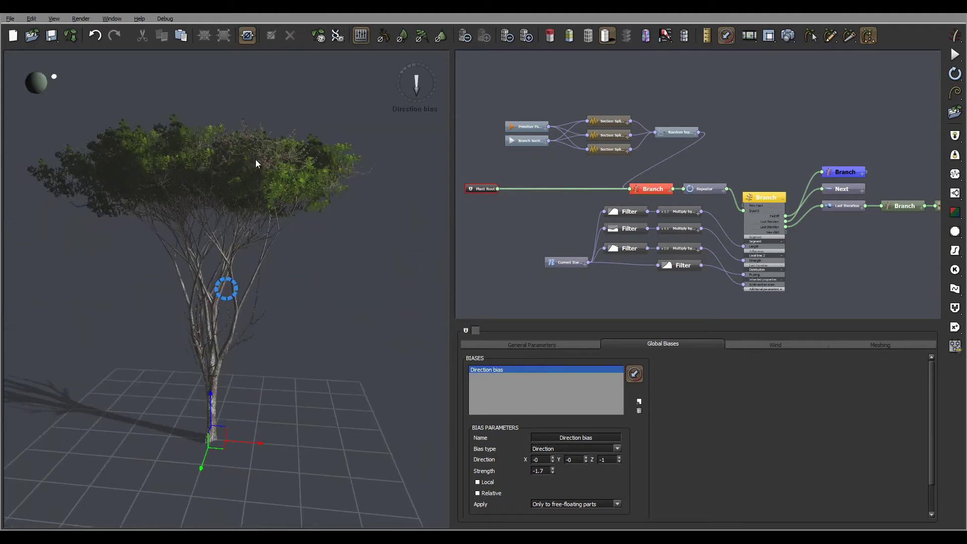
{"action": "left_click_drag", "start_coordinate": [256, 159], "coordinate": [251, 217]}
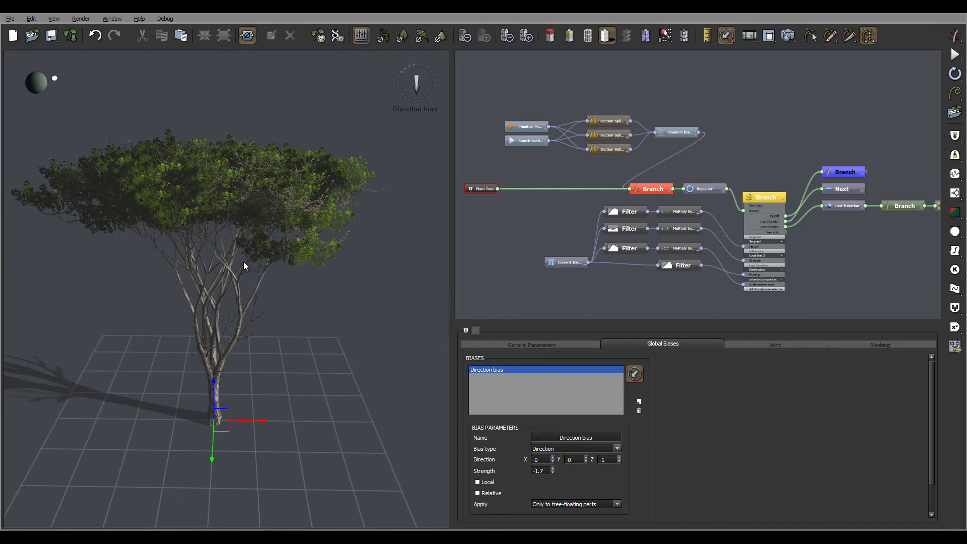
{"action": "mouse_move", "coordinate": [243, 264]}
{"action": "left_mouse_down"}
{"action": "mouse_move", "coordinate": [266, 241]}
{"action": "mouse_move", "coordinate": [248, 244]}
{"action": "mouse_move", "coordinate": [251, 268]}
{"action": "left_mouse_up"}
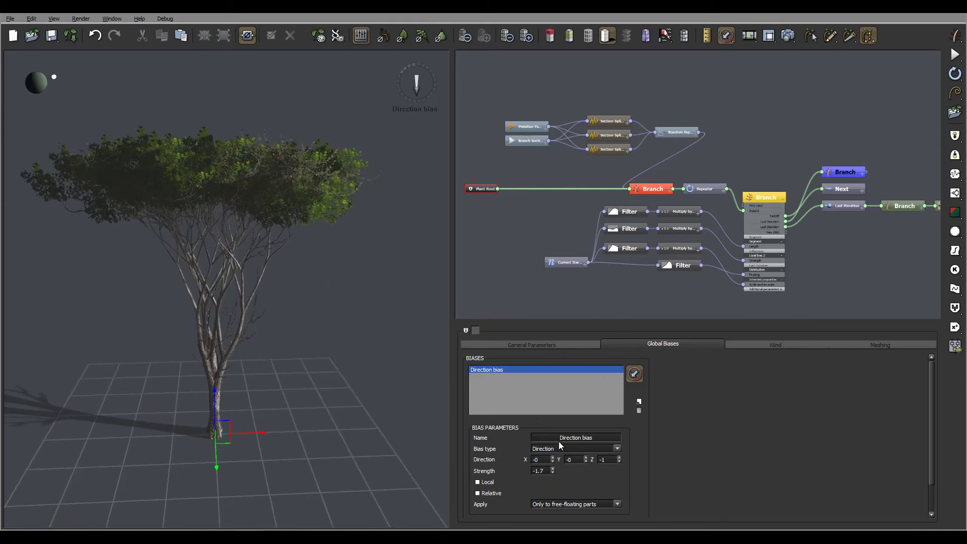
Add a Swirl bias to the Plant Root's global biases and select it for editing.
{"action": "left_click", "coordinate": [639, 401]}
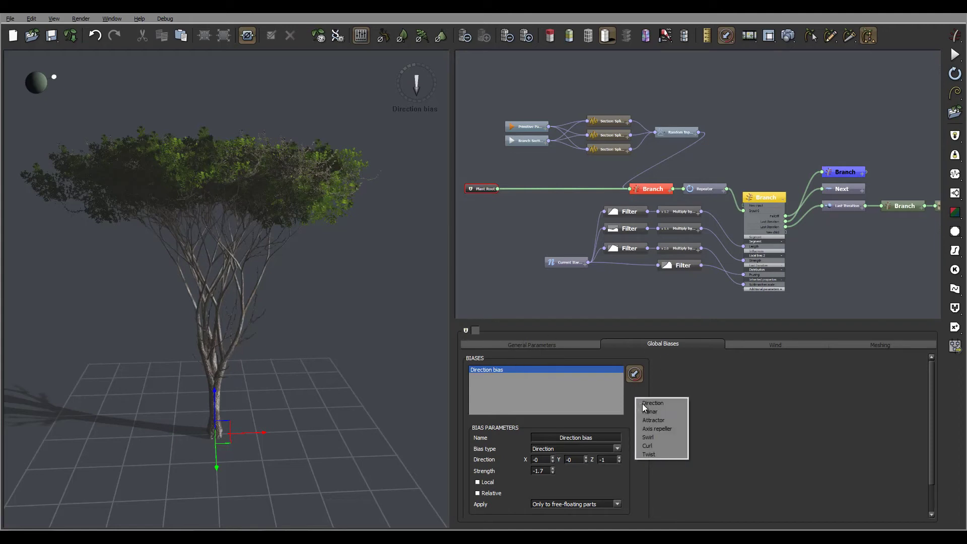
{"action": "left_click", "coordinate": [670, 436]}
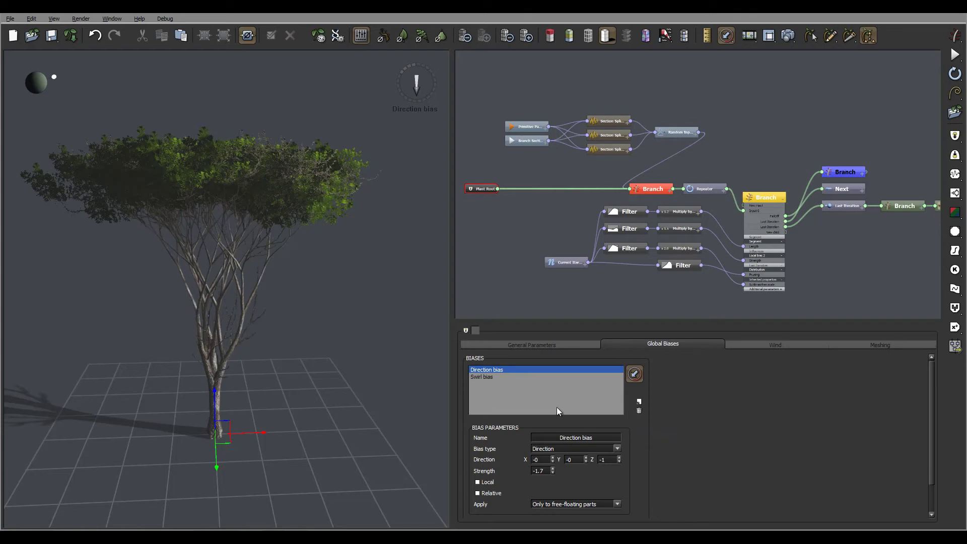
{"action": "left_click", "coordinate": [483, 377]}
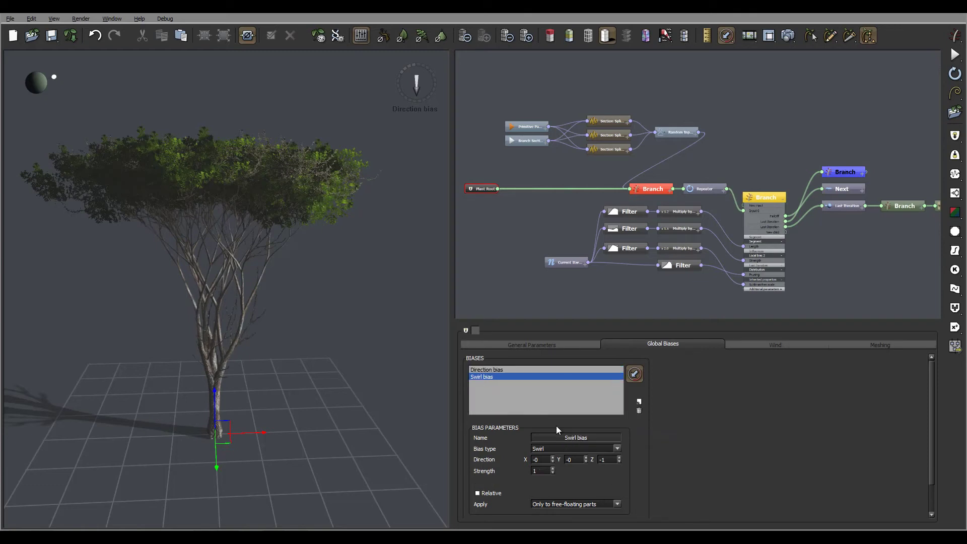
Set the Swirl bias strength to 10 and inspect the tree's branches from several angles.
{"action": "double_click", "coordinate": [547, 469]}
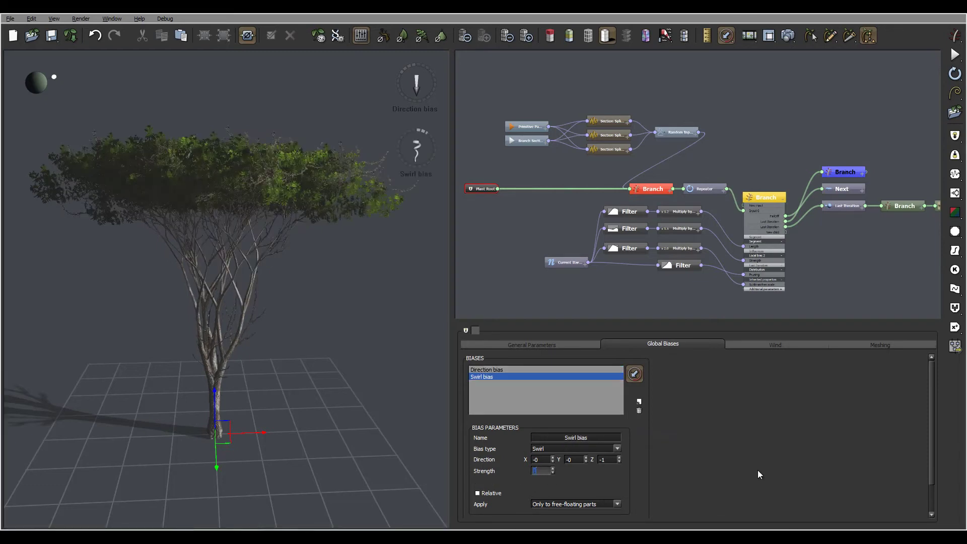
{"action": "key", "text": "Return"}
{"action": "left_click_drag", "start_coordinate": [251, 183], "coordinate": [198, 295]}
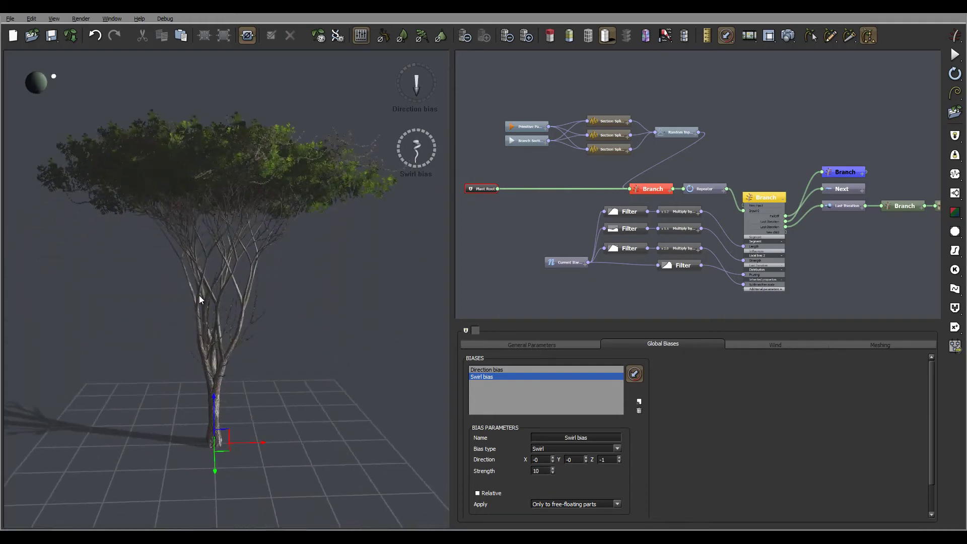
{"action": "left_click_drag", "start_coordinate": [220, 341], "coordinate": [349, 375]}
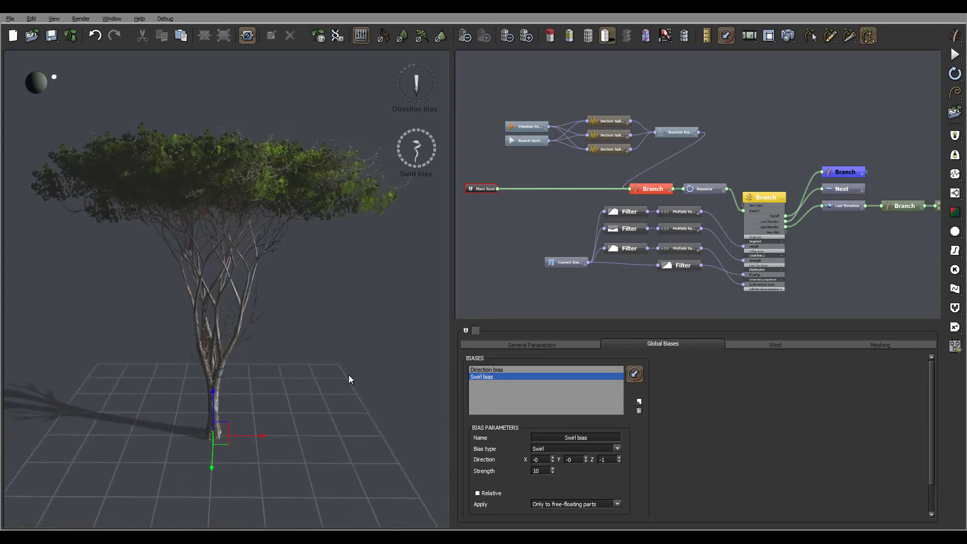
Delete the Direction bias from the global biases and inspect the tree's shape.
{"action": "left_click", "coordinate": [492, 371]}
{"action": "left_click", "coordinate": [638, 410]}
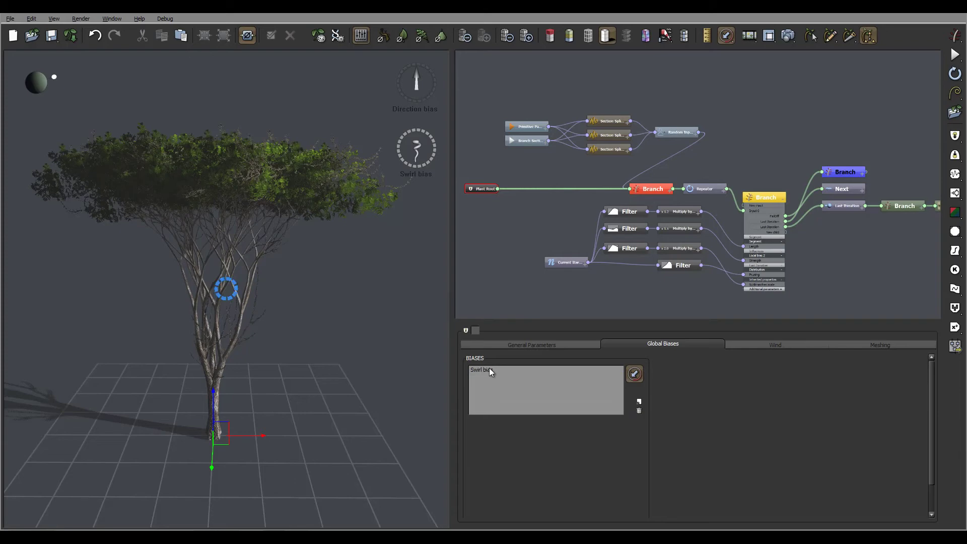
{"action": "mouse_move", "coordinate": [249, 201]}
{"action": "left_mouse_down"}
{"action": "mouse_move", "coordinate": [306, 222]}
{"action": "mouse_move", "coordinate": [266, 202]}
{"action": "left_mouse_up"}
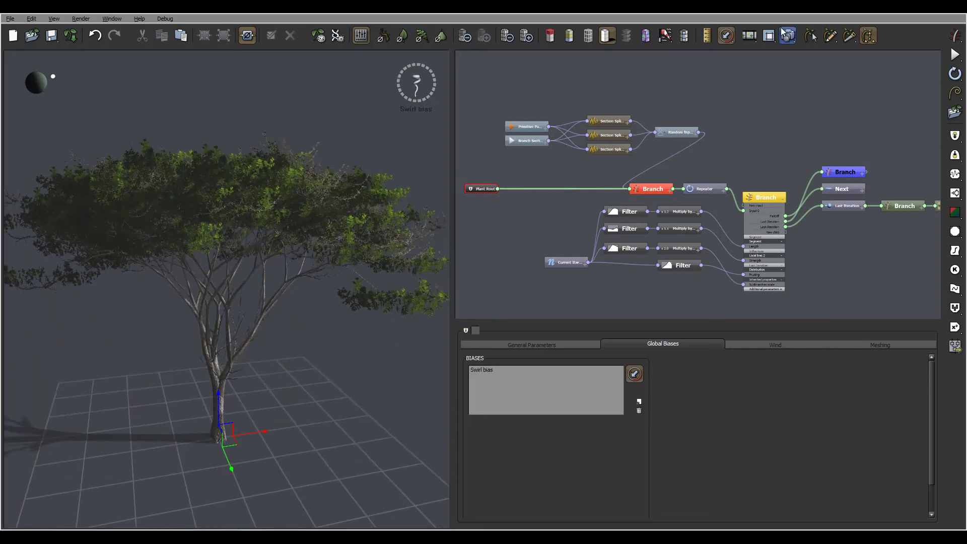
Turn off the bias controls in the viewport and delete the Swirl bias from the global biases.
{"action": "left_click", "coordinate": [726, 36]}
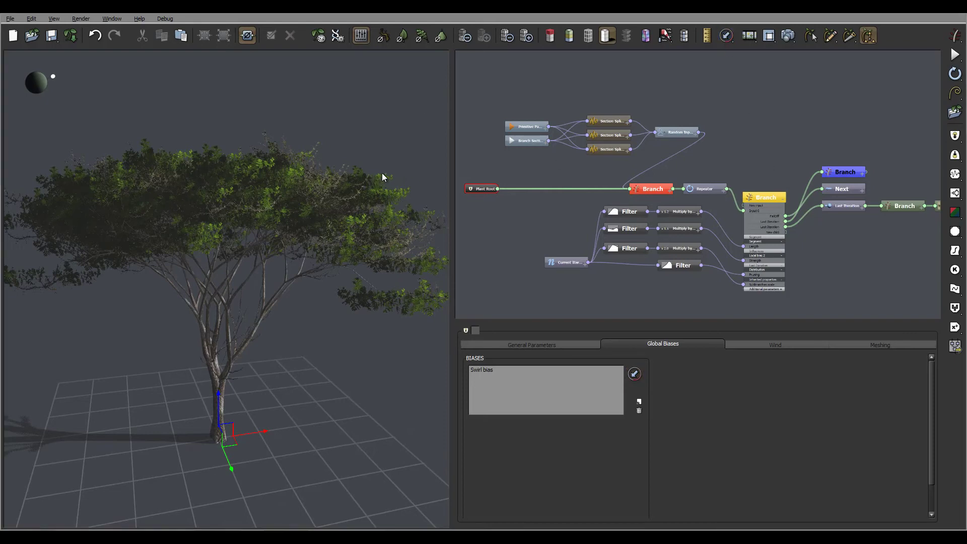
{"action": "left_click_drag", "start_coordinate": [386, 177], "coordinate": [351, 199]}
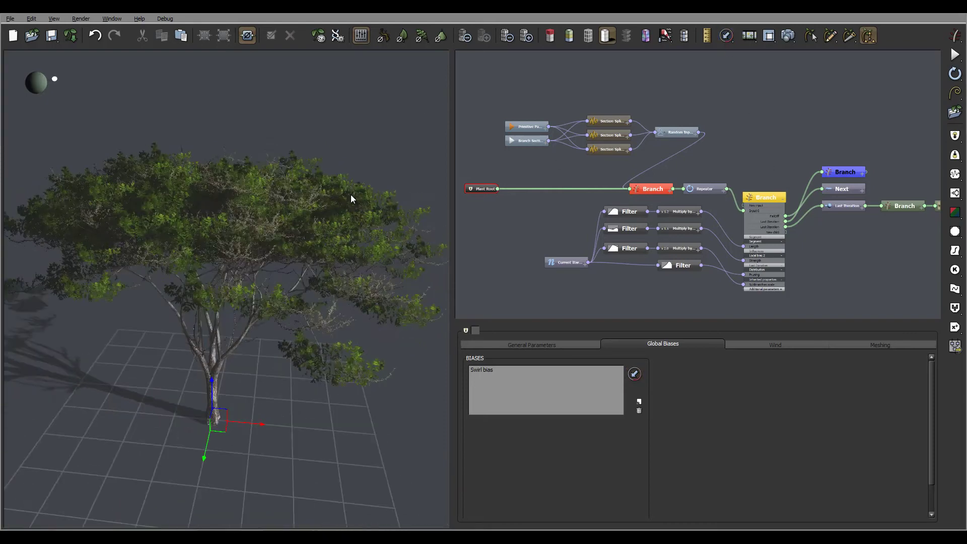
{"action": "left_click", "coordinate": [488, 371]}
{"action": "left_click", "coordinate": [639, 410]}
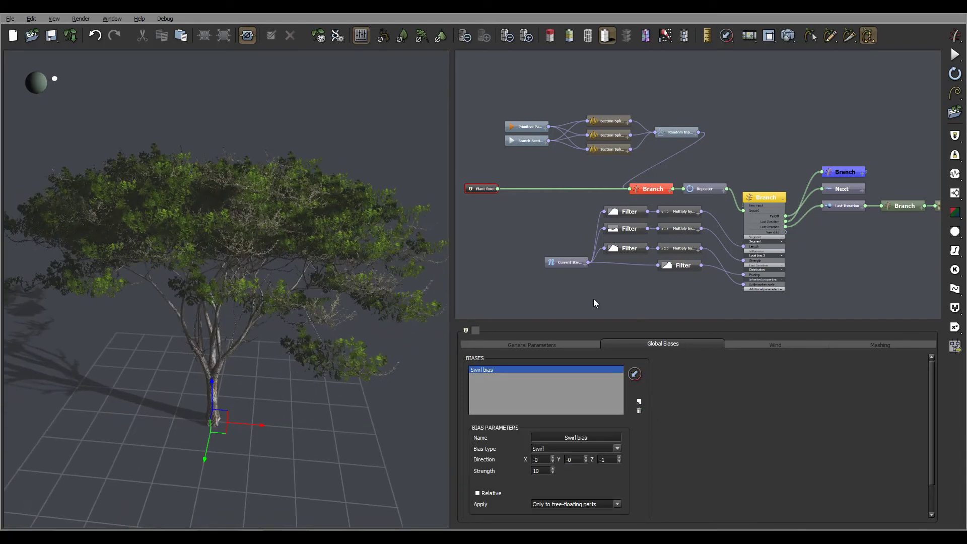
{"action": "left_click_drag", "start_coordinate": [246, 192], "coordinate": [308, 235]}
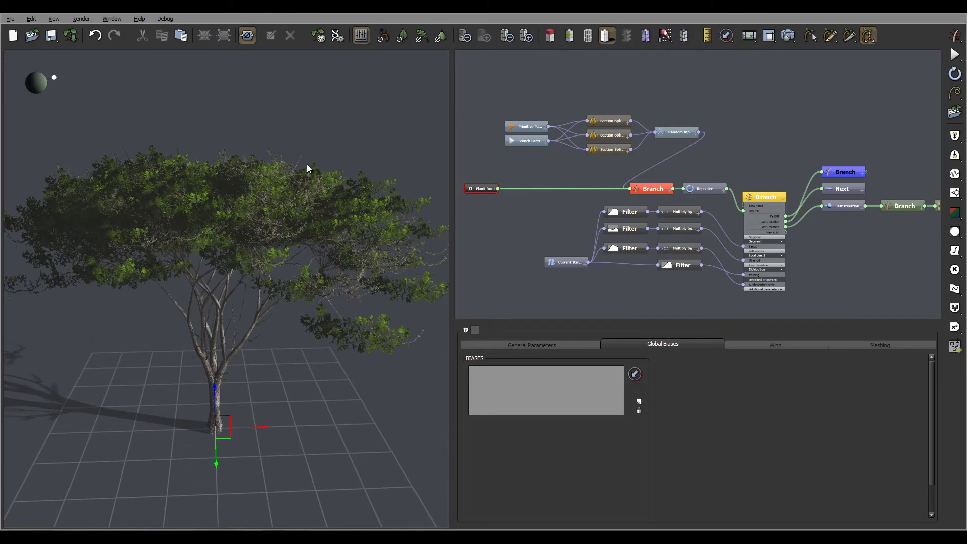
{"action": "left_click_drag", "start_coordinate": [253, 242], "coordinate": [238, 212]}
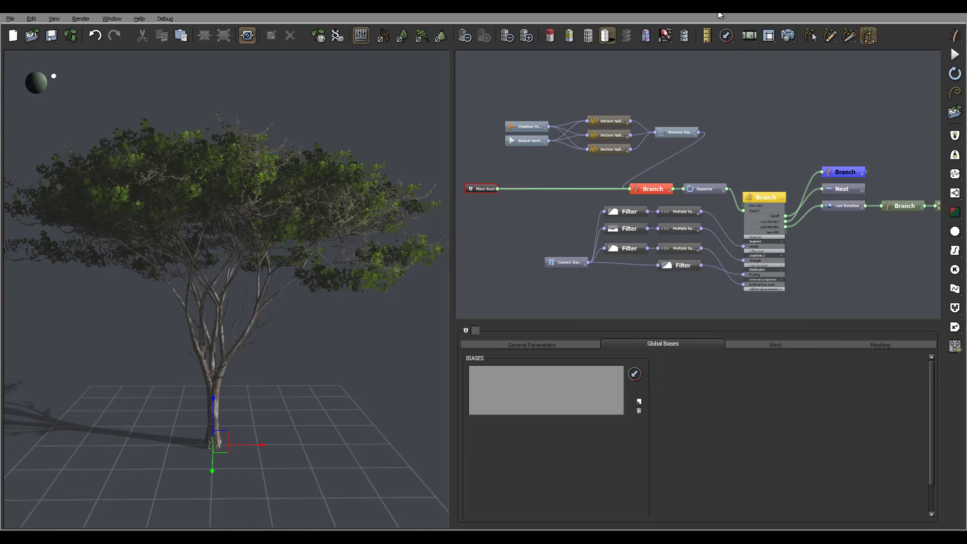
{"action": "right_click_drag", "start_coordinate": [244, 221], "coordinate": [241, 252]}
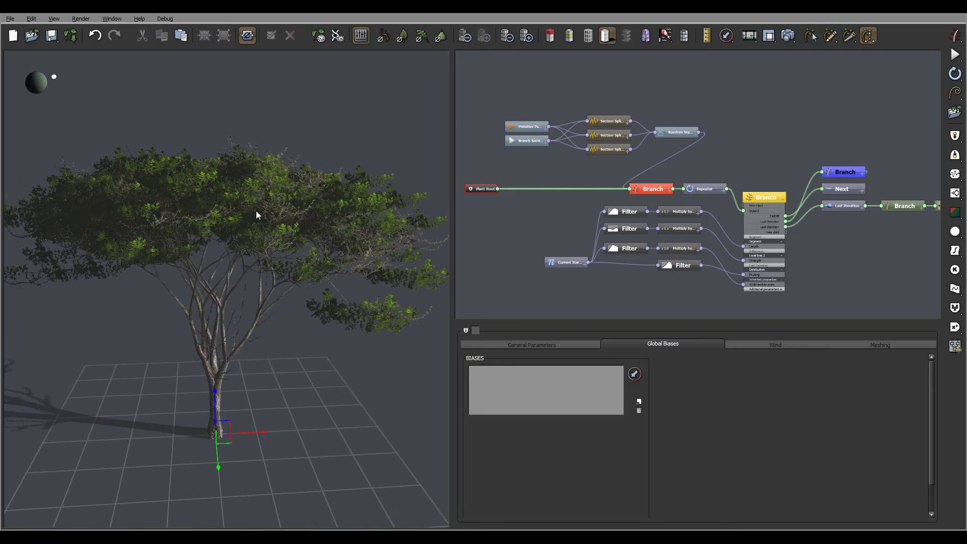
{"action": "left_click_drag", "start_coordinate": [256, 210], "coordinate": [287, 217]}
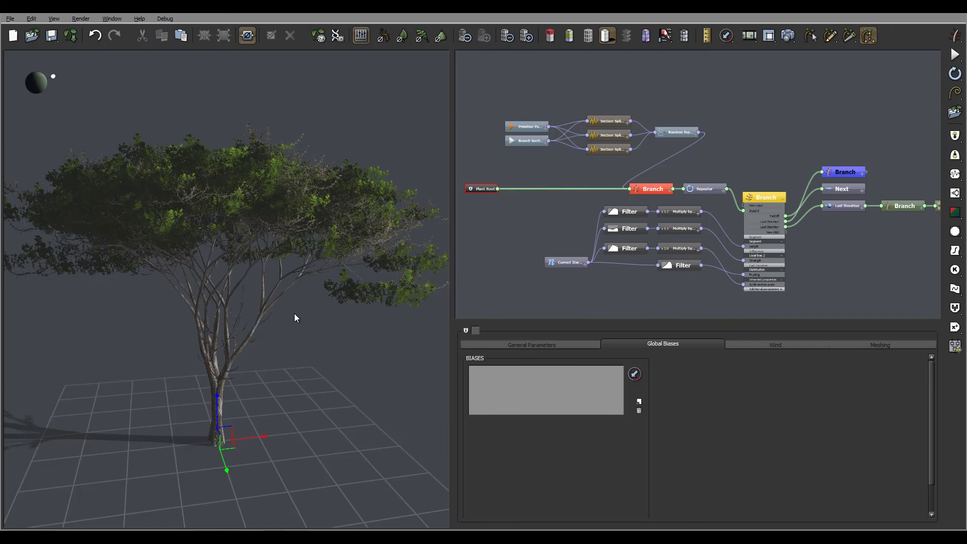
{"action": "left_click_drag", "start_coordinate": [254, 241], "coordinate": [237, 259]}
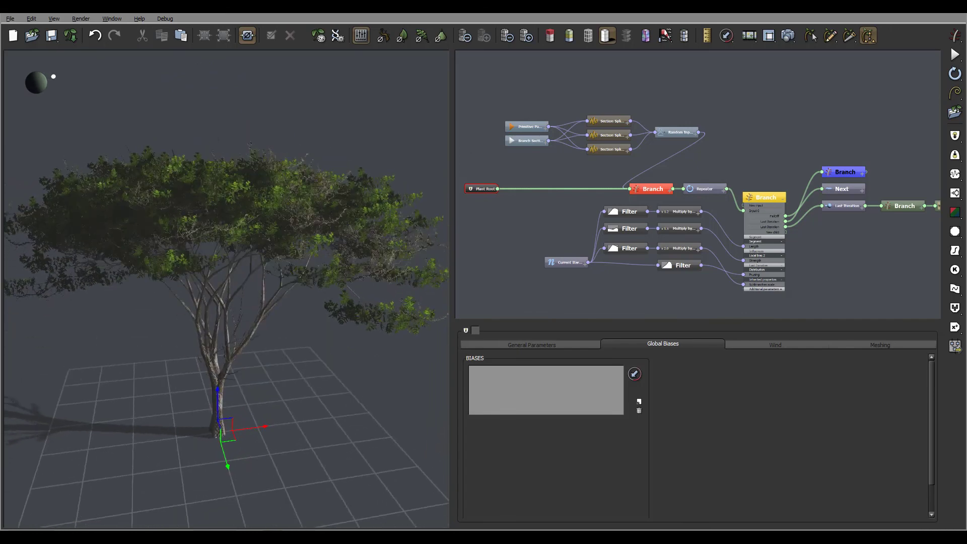
{"action": "left_click_drag", "start_coordinate": [134, 212], "coordinate": [241, 280]}
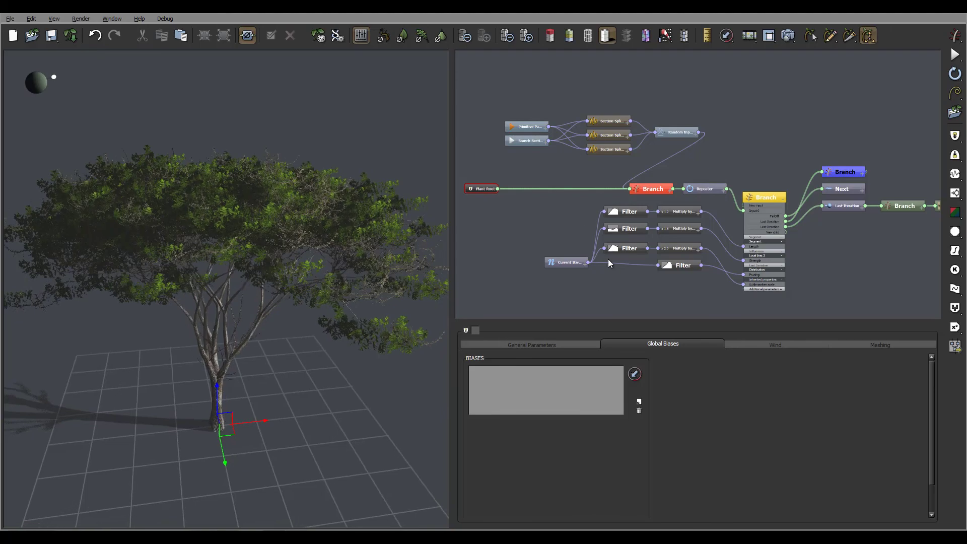